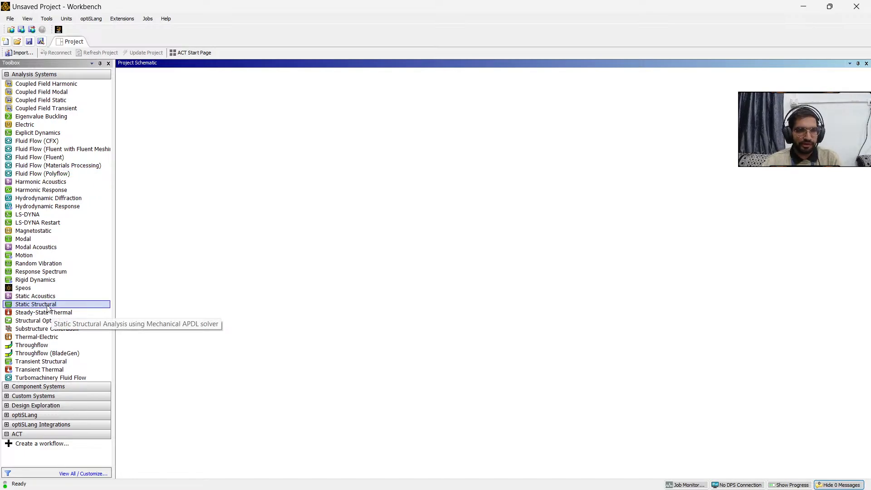
# Step: Add a Static Structural system to the project schematic and import Square and Cylinder.x_t as its geometry
pyautogui.moveTo(47, 309); pyautogui.dragTo(187, 113)
pyautogui.click(175, 123)
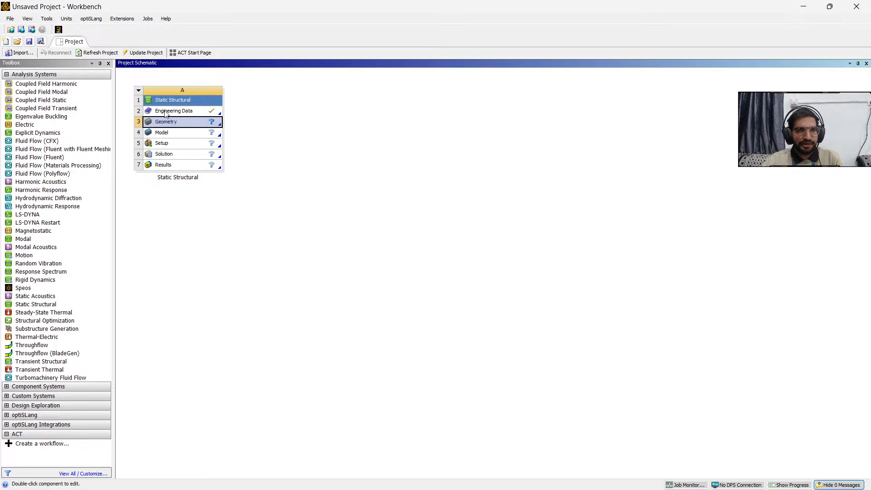
pyautogui.rightClick(187, 126)
pyautogui.moveTo(256, 160)
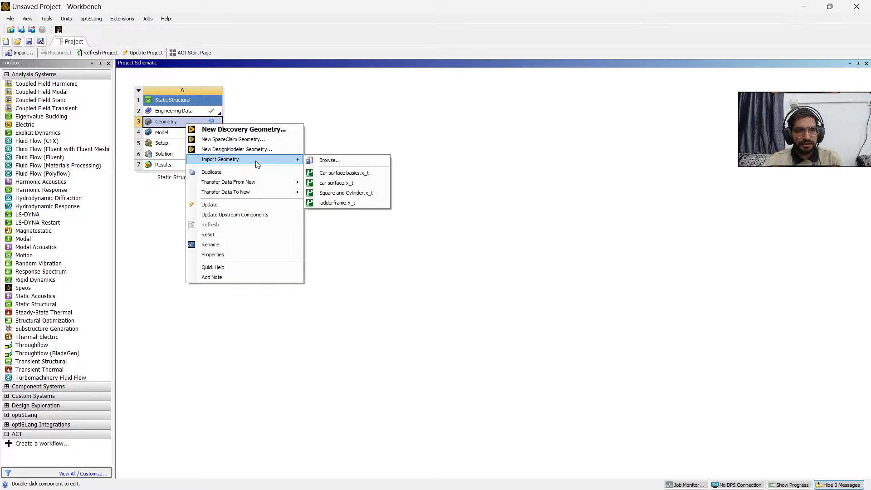
pyautogui.click(334, 194)
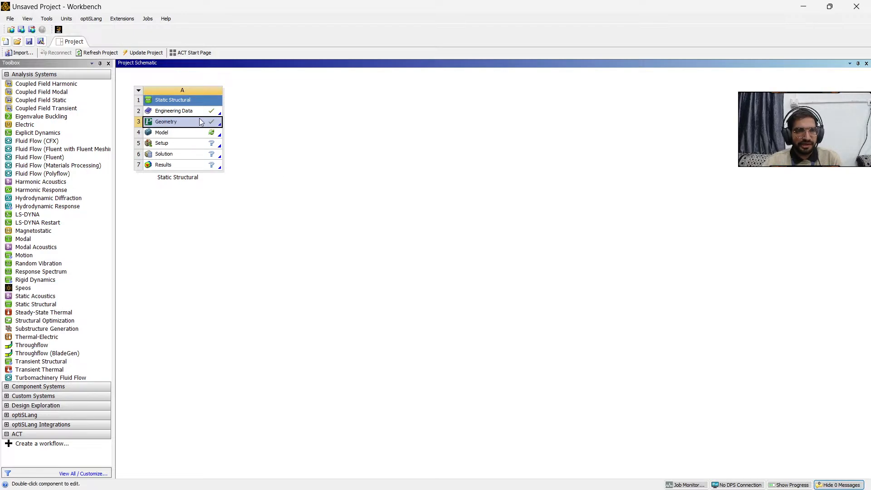
# Step: Open the Static Structural setup in Mechanical and display the mesh's element size setting
pyautogui.click(176, 145)
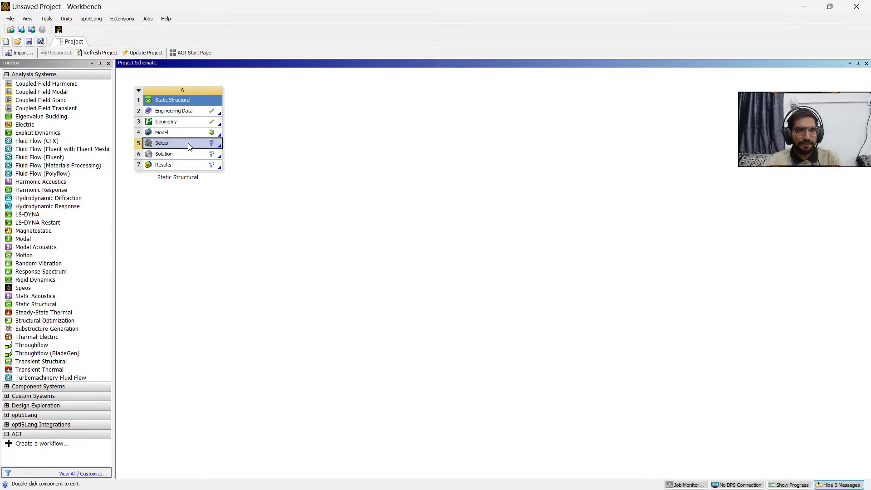
pyautogui.doubleClick(177, 145)
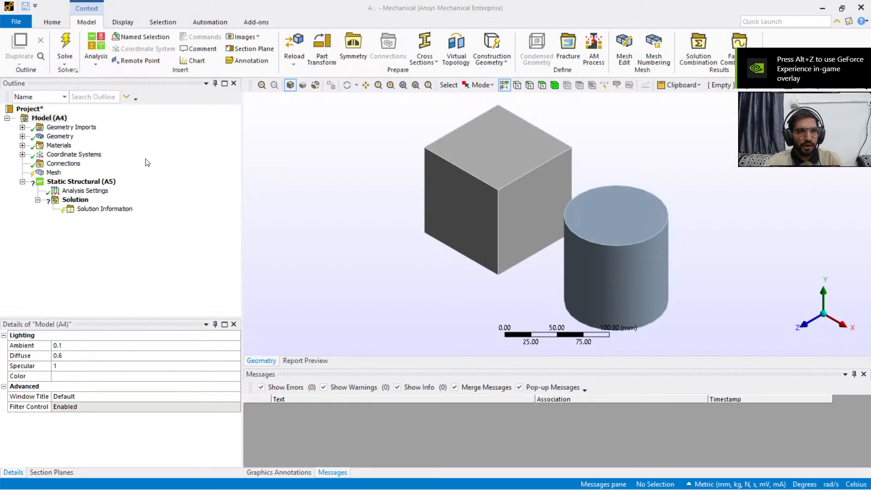
pyautogui.moveTo(482, 176); pyautogui.dragTo(472, 191, button='middle')
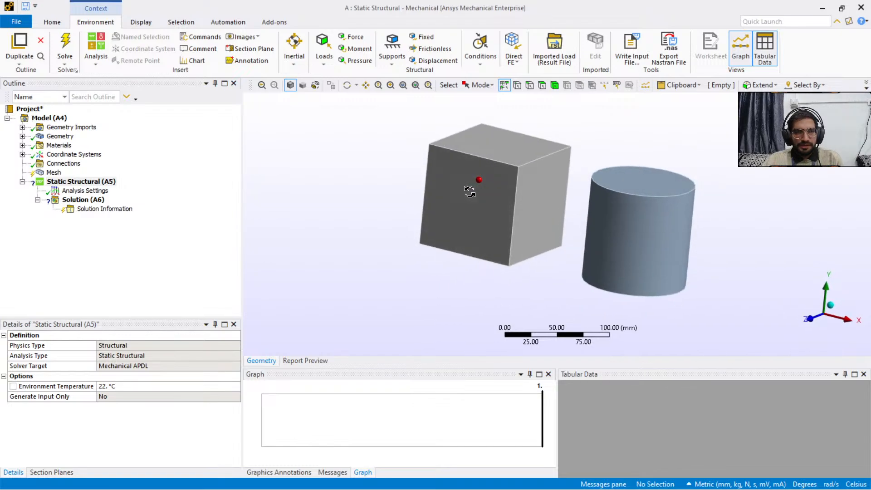
pyautogui.click(55, 173)
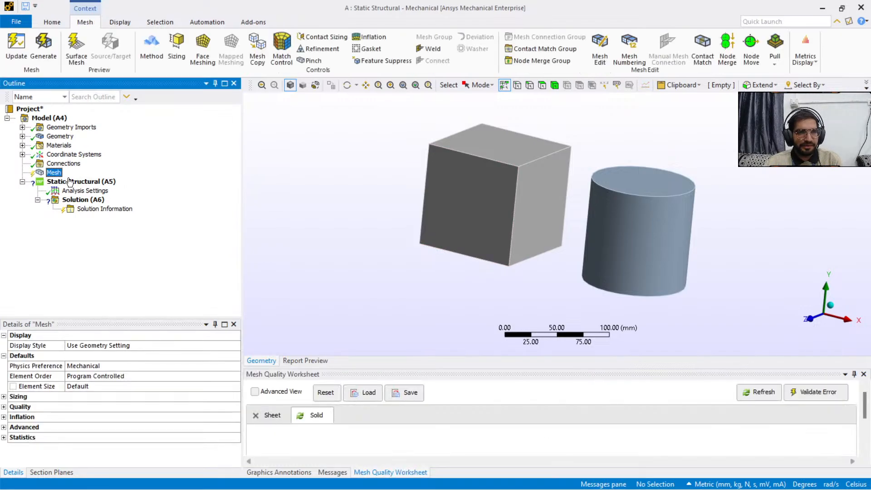
pyautogui.click(45, 385)
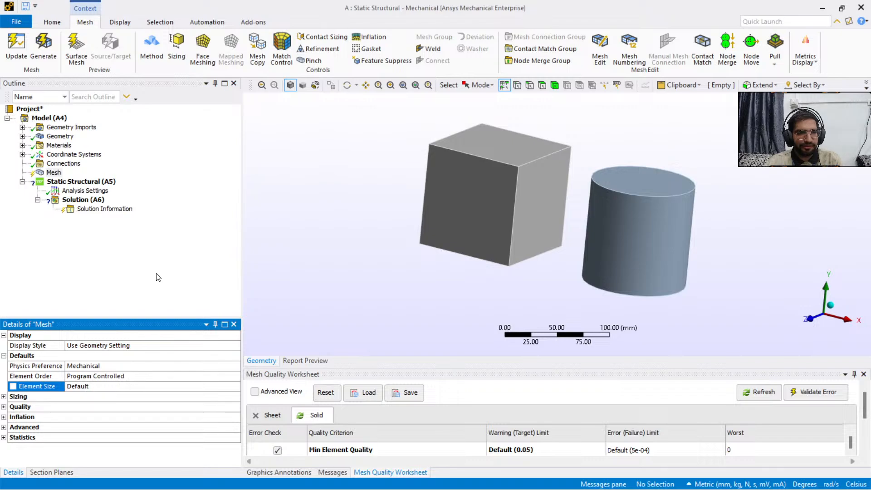
pyautogui.click(140, 277)
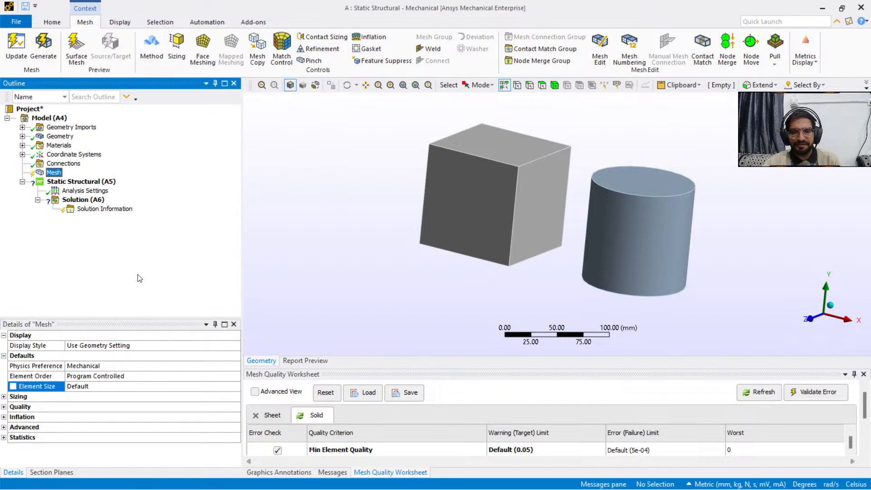
# Step: Cancel saving the project and switch to the blank canvas in Paint
pyautogui.hotkey('ctrl', 's')
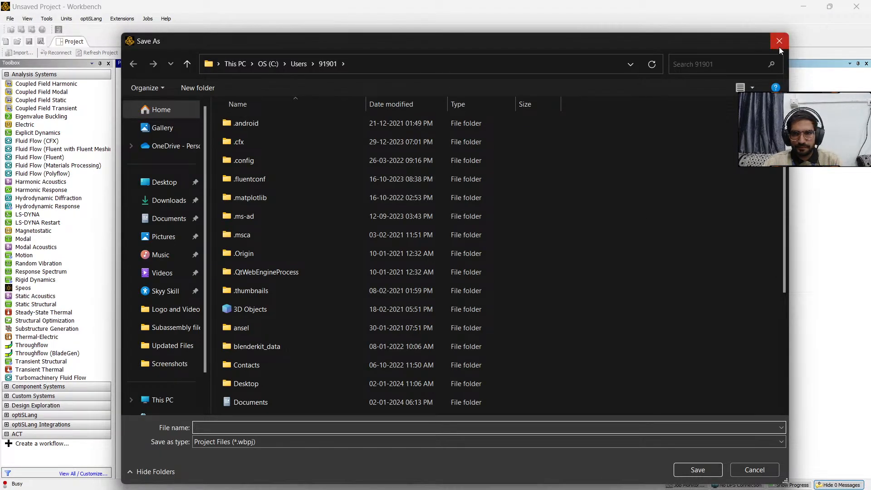
pyautogui.click(780, 41)
pyautogui.click(523, 482)
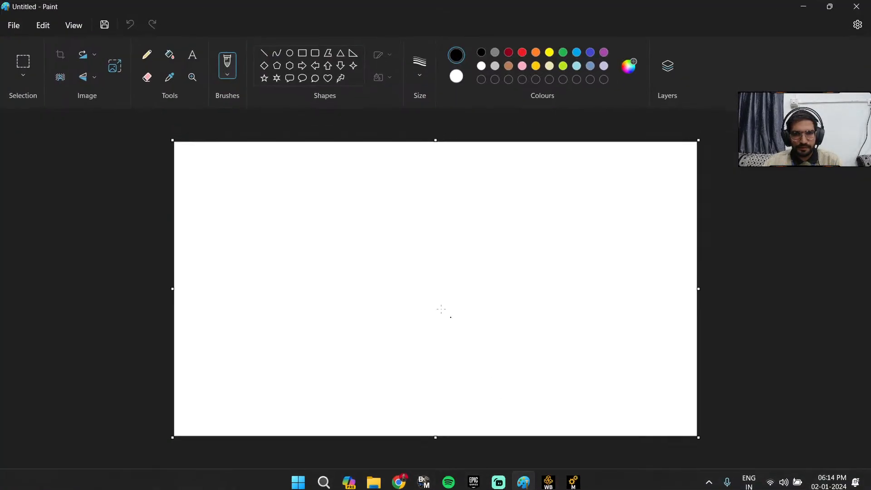
pyautogui.click(499, 481)
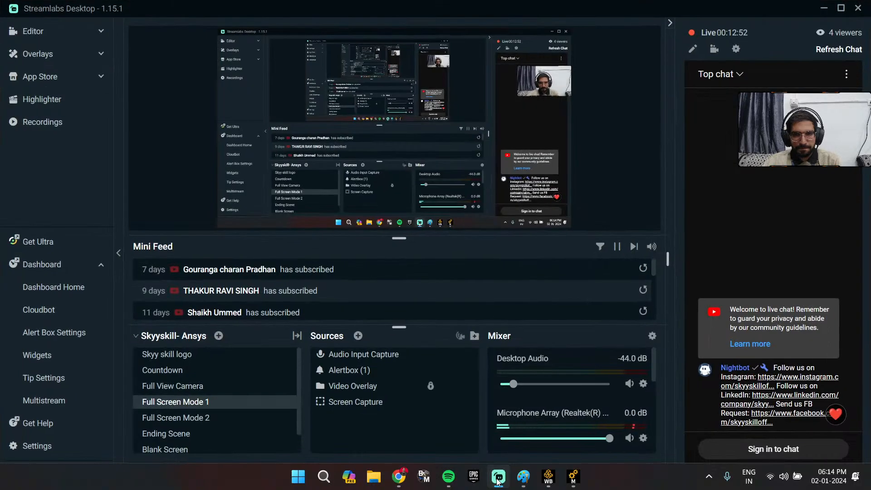
pyautogui.click(499, 481)
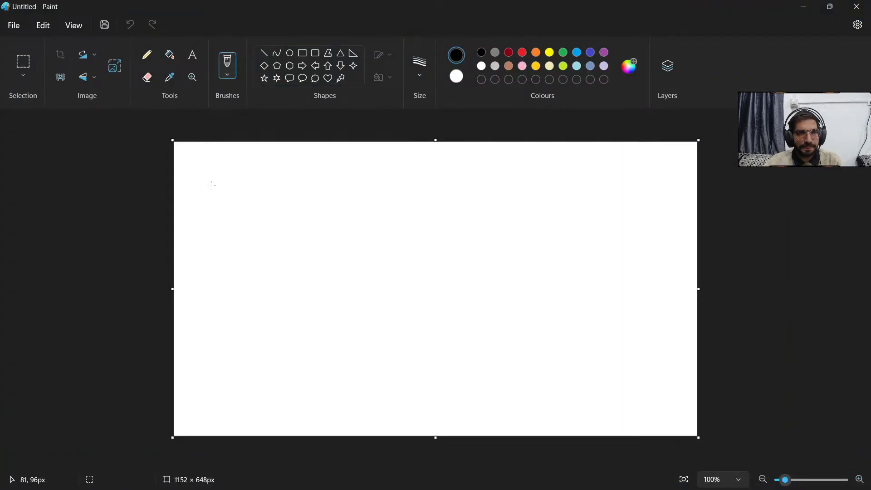
# Step: Draw a long horizontal line split by ticks into six segments, with double-headed arrows under the first two segments
pyautogui.moveTo(243, 193); pyautogui.dragTo(666, 187)
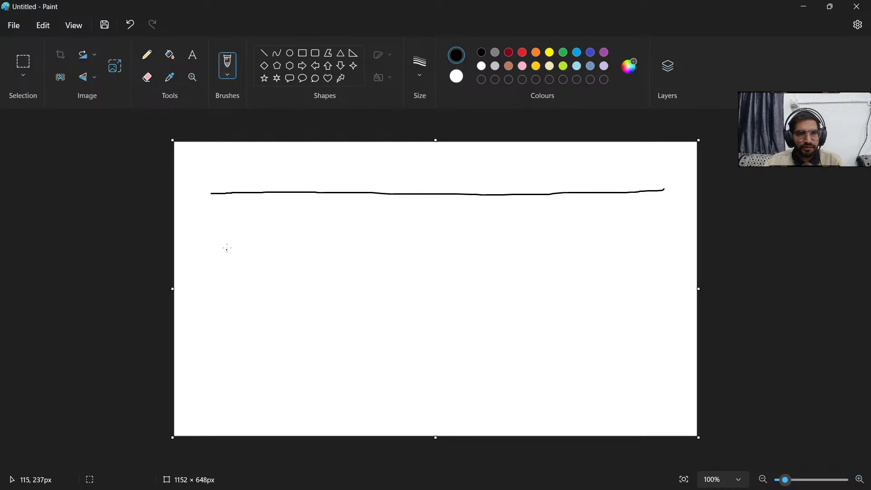
pyautogui.moveTo(213, 174); pyautogui.dragTo(210, 209)
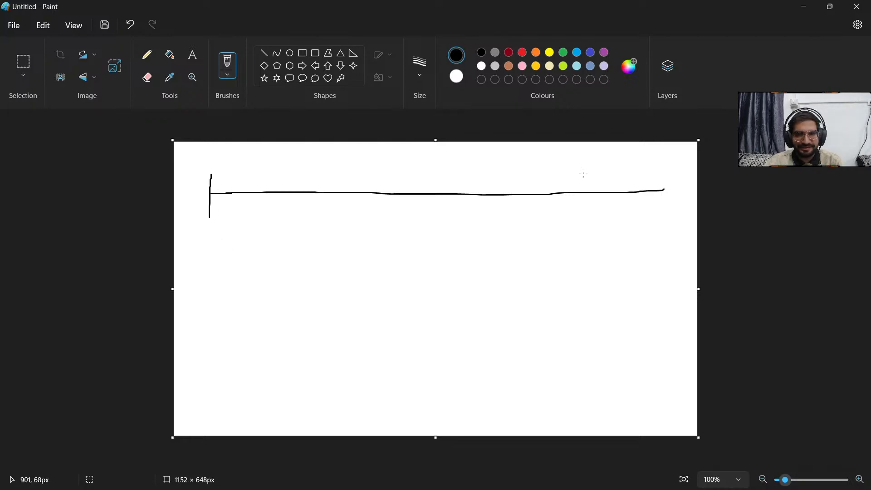
pyautogui.moveTo(666, 175); pyautogui.dragTo(666, 205)
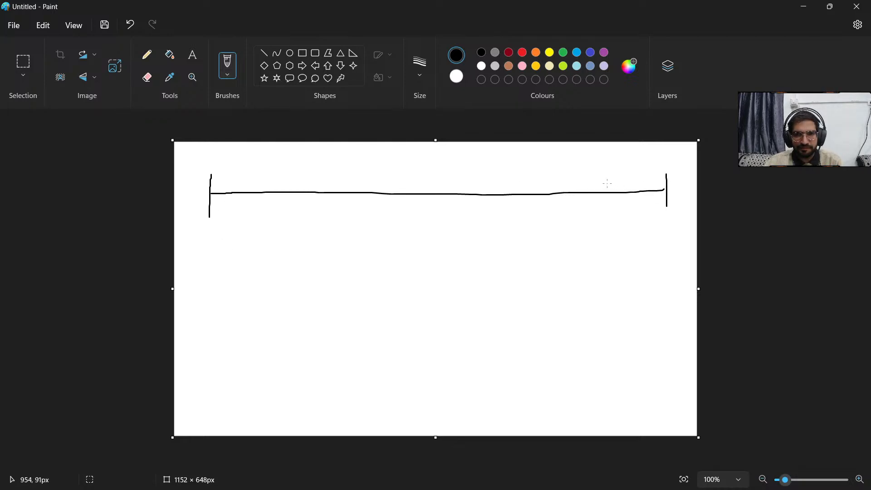
pyautogui.moveTo(530, 187); pyautogui.dragTo(531, 211)
pyautogui.moveTo(449, 184); pyautogui.dragTo(446, 205)
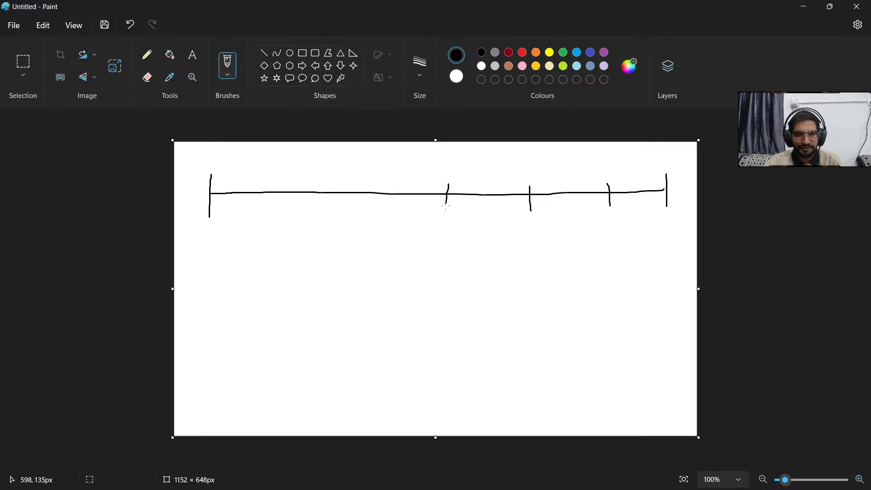
pyautogui.moveTo(365, 182); pyautogui.dragTo(362, 205)
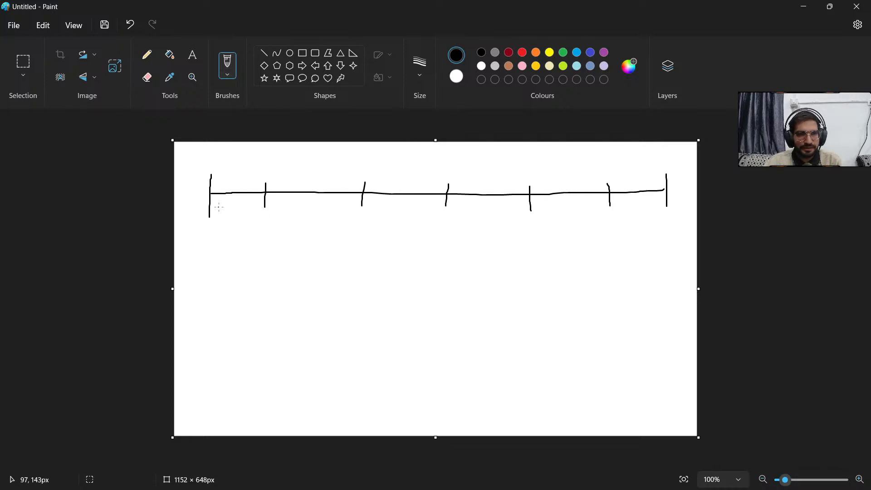
pyautogui.moveTo(217, 213)
pyautogui.mouseDown()
pyautogui.moveTo(288, 220)
pyautogui.moveTo(346, 211)
pyautogui.mouseUp()
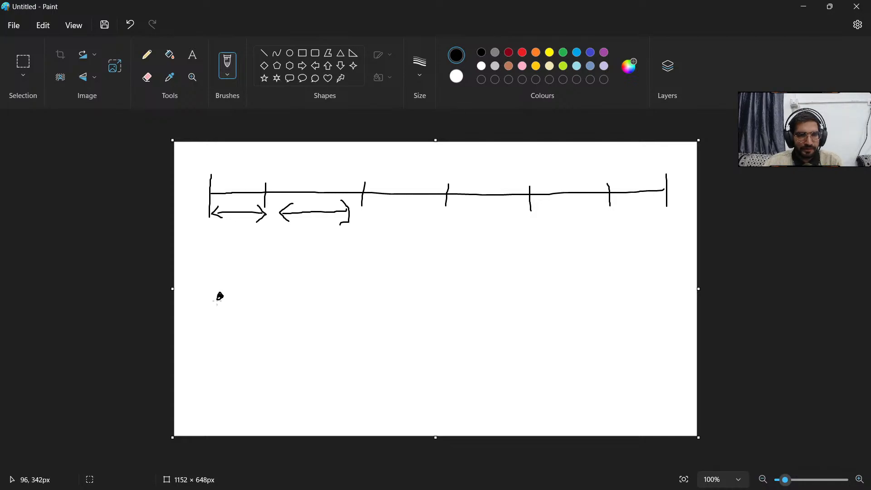
# Step: Below the divided line, label a dot "Node" and draw a line between two dots labelled "Element"
pyautogui.moveTo(242, 309)
pyautogui.mouseDown()
pyautogui.moveTo(275, 300)
pyautogui.moveTo(283, 274)
pyautogui.moveTo(299, 308)
pyautogui.mouseUp()
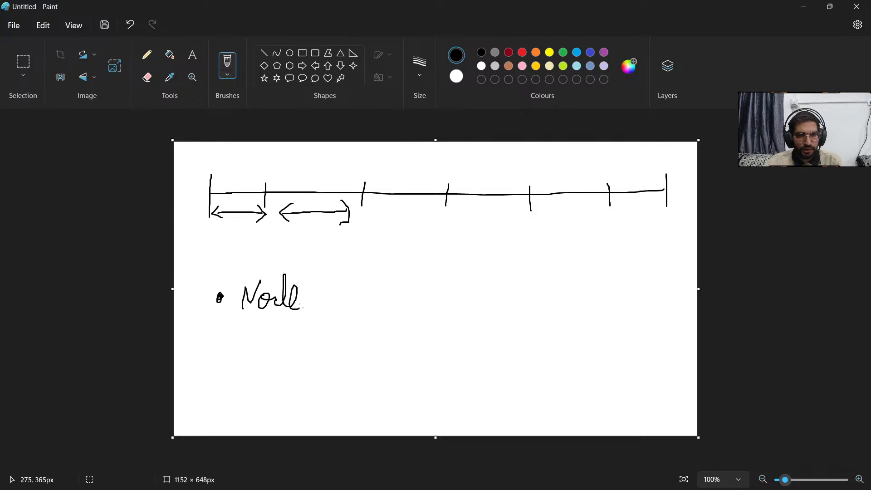
pyautogui.moveTo(231, 359)
pyautogui.mouseDown()
pyautogui.moveTo(235, 347)
pyautogui.moveTo(334, 348)
pyautogui.moveTo(326, 379)
pyautogui.moveTo(341, 387)
pyautogui.mouseUp()
pyautogui.click(340, 349)
pyautogui.moveTo(368, 358)
pyautogui.mouseDown()
pyautogui.moveTo(364, 390)
pyautogui.moveTo(386, 377)
pyautogui.moveTo(404, 383)
pyautogui.moveTo(423, 346)
pyautogui.moveTo(427, 380)
pyautogui.mouseUp()
pyautogui.moveTo(413, 360); pyautogui.dragTo(436, 353)
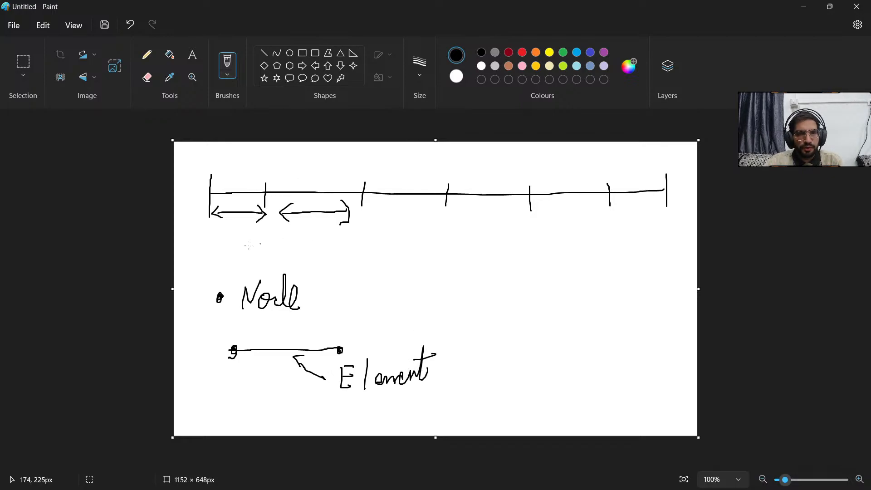
# Step: Mark the divided line's full length as 600 and its first two segments as 100 each, circling the second 100
pyautogui.moveTo(222, 227); pyautogui.dragTo(218, 236)
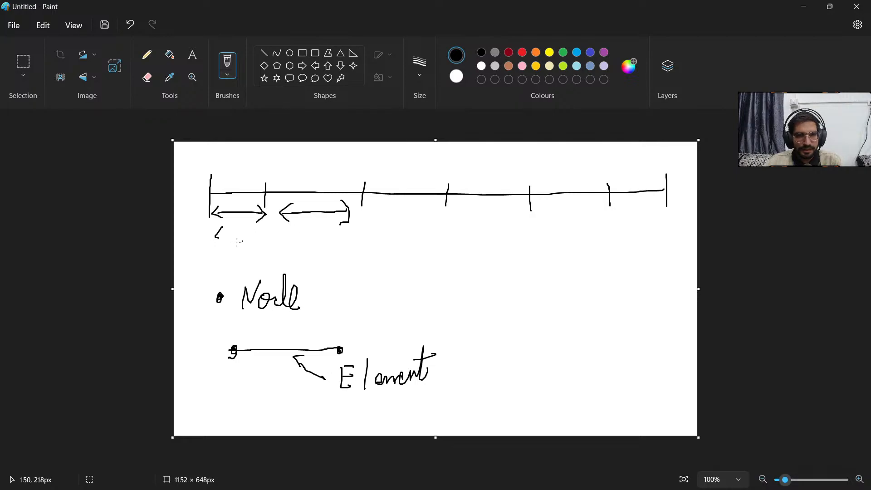
pyautogui.moveTo(217, 233); pyautogui.dragTo(469, 241)
pyautogui.moveTo(485, 234)
pyautogui.mouseDown()
pyautogui.moveTo(666, 236)
pyautogui.moveTo(668, 247)
pyautogui.mouseUp()
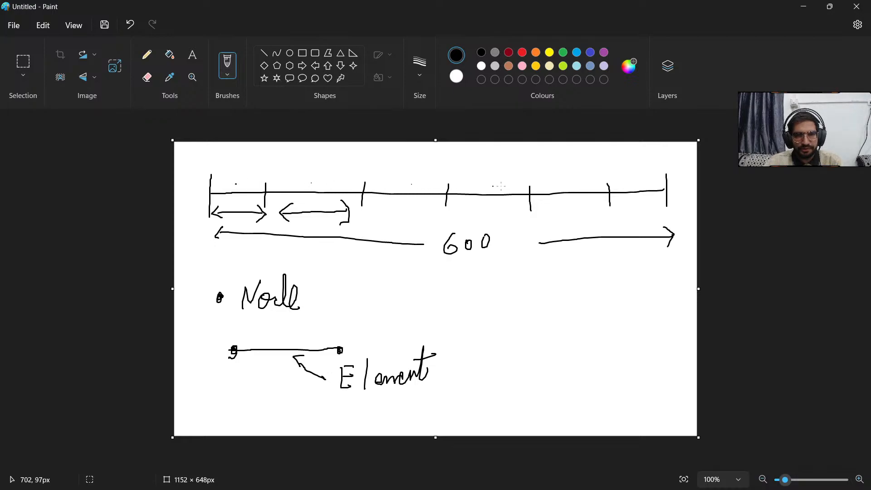
pyautogui.click(563, 187)
pyautogui.moveTo(308, 203); pyautogui.dragTo(319, 198)
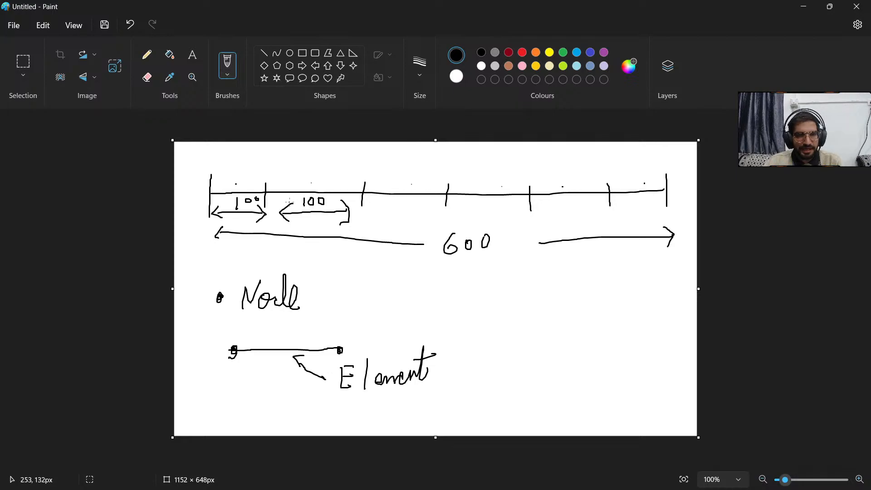
pyautogui.moveTo(330, 202); pyautogui.dragTo(302, 206)
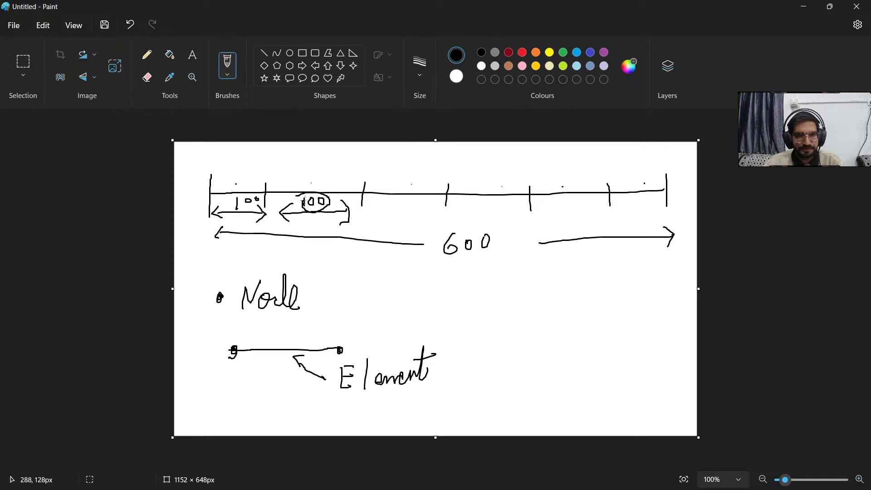
# Step: Switch back to Mechanical and generate the mesh with the default element size
pyautogui.click(566, 479)
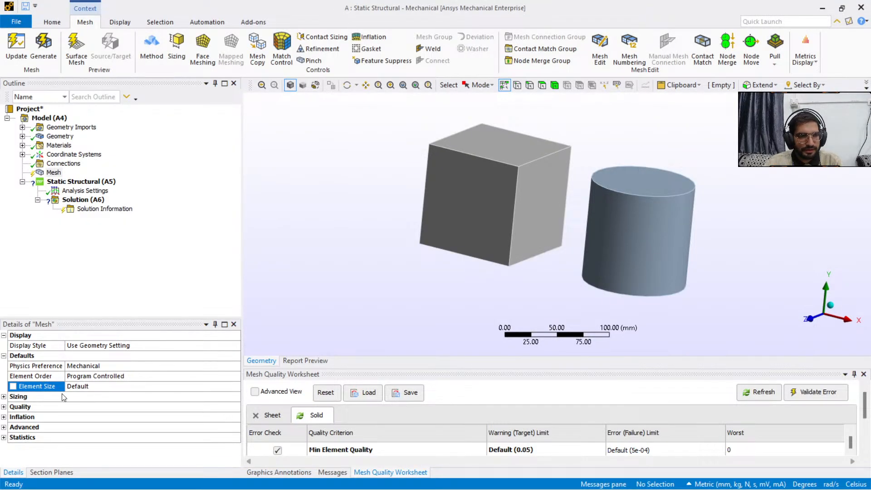
pyautogui.click(55, 386)
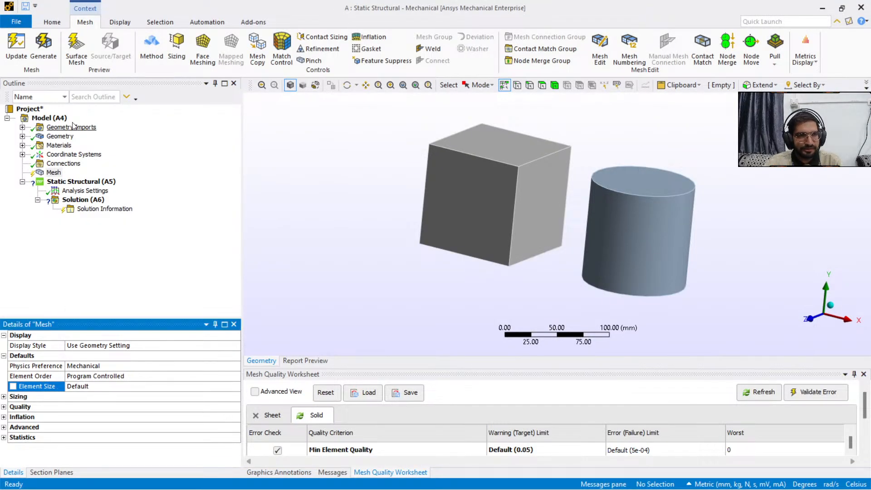
pyautogui.click(42, 46)
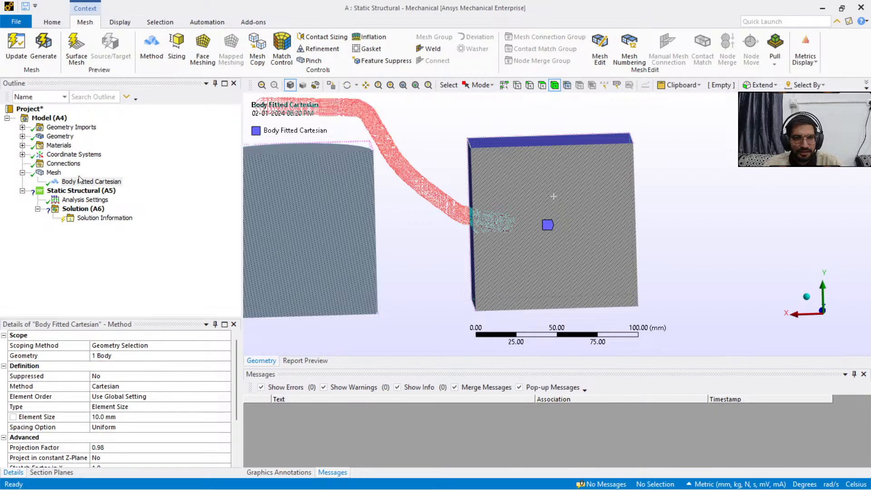
# Step: Examine the sectioned mesh of the cube and the cylinder up close, comparing their internal elements
pyautogui.click(54, 173)
pyautogui.moveTo(418, 182); pyautogui.dragTo(412, 195, button='middle')
pyautogui.scroll(5, 413, 195)
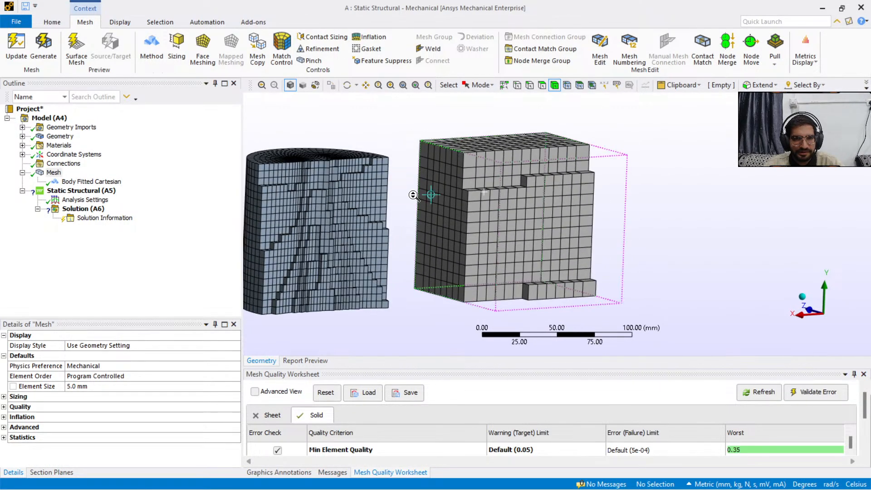
pyautogui.moveTo(439, 160); pyautogui.dragTo(443, 190, button='middle')
pyautogui.scroll(-3, 443, 190)
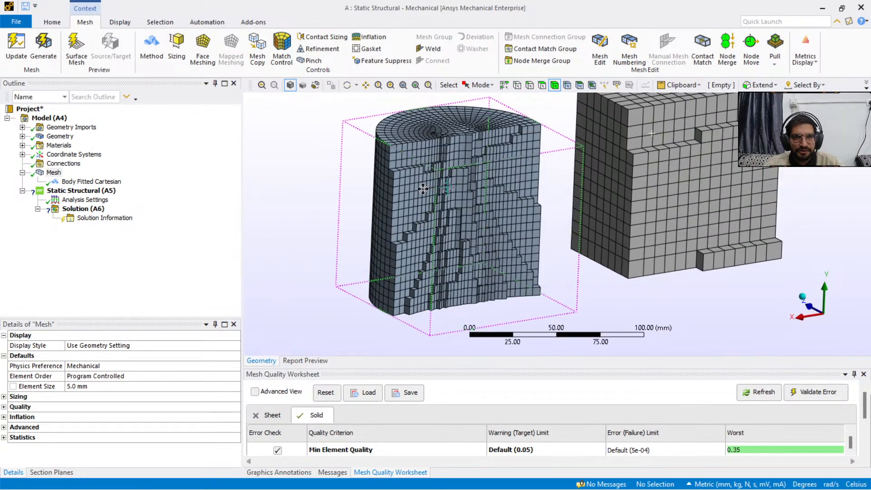
pyautogui.scroll(5, 417, 194)
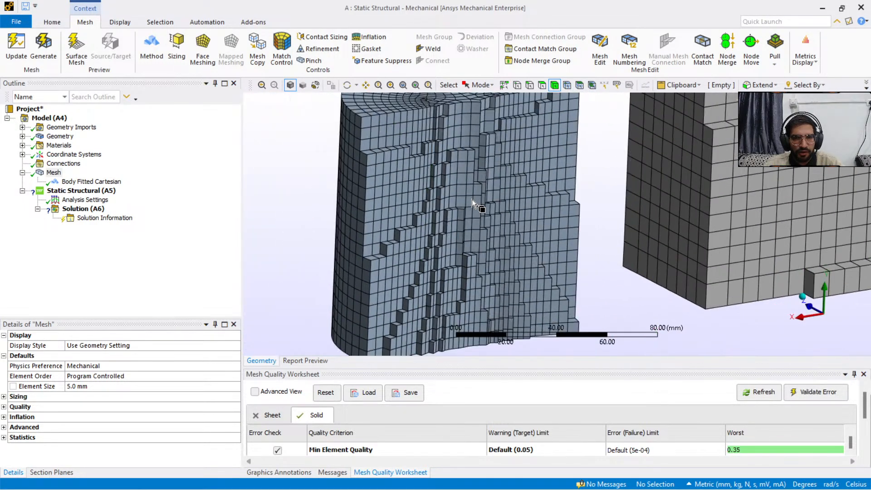
pyautogui.scroll(-4, 472, 200)
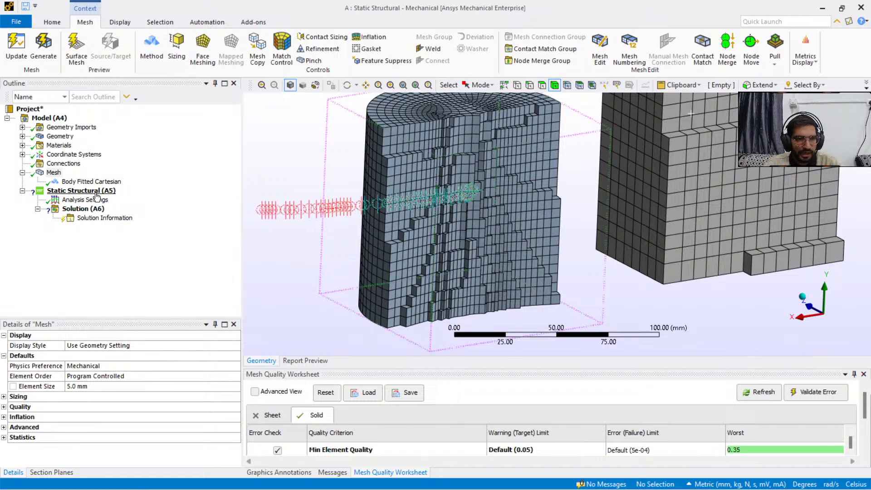
# Step: Insert a mesh method and scope it to the cylinder body
pyautogui.rightClick(56, 177)
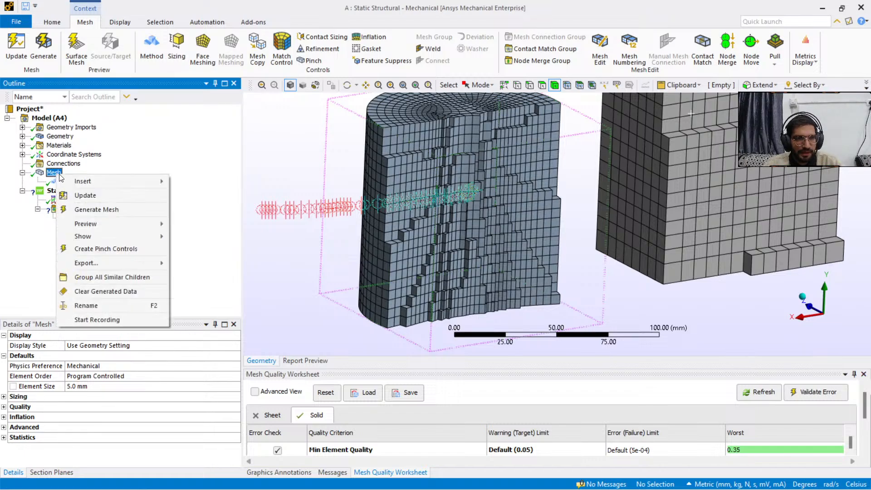
pyautogui.moveTo(95, 180)
pyautogui.click(189, 183)
pyautogui.click(407, 193)
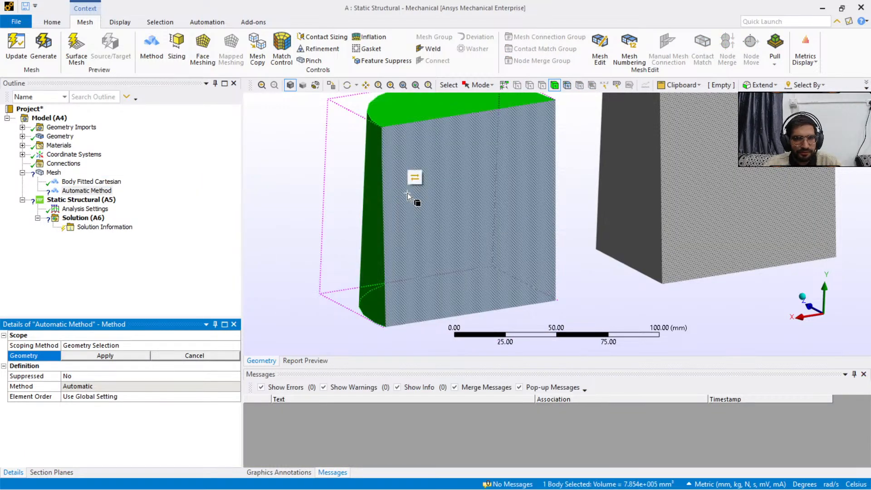
pyautogui.click(118, 356)
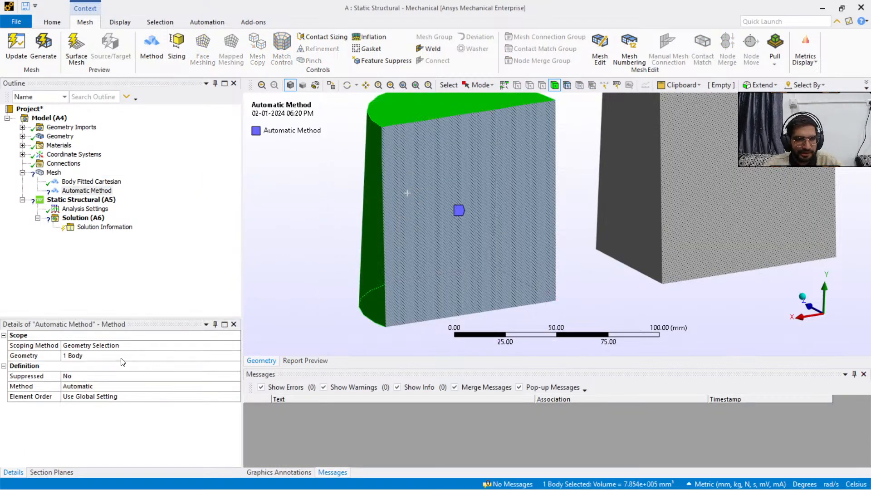
# Step: Set the cylinder's mesh method to Tetrahedrons, regenerate the mesh and view the sectioned result
pyautogui.click(130, 386)
pyautogui.click(236, 387)
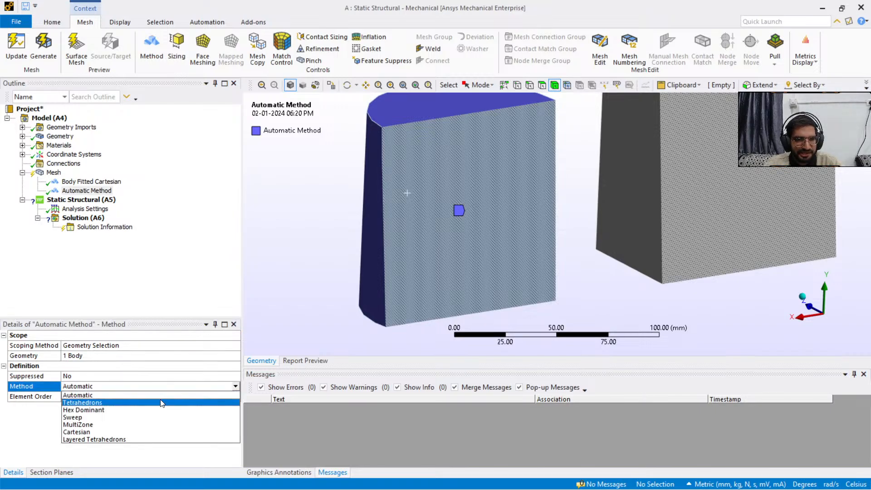
pyautogui.click(83, 402)
pyautogui.click(43, 47)
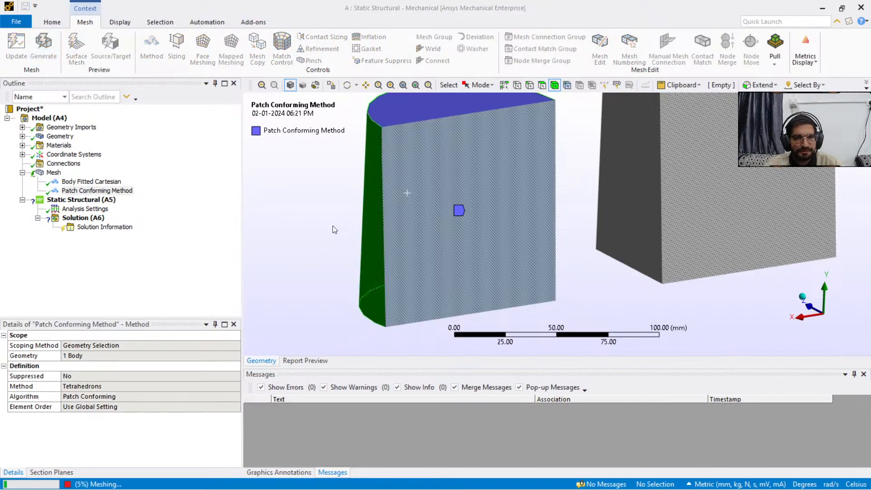
pyautogui.click(54, 173)
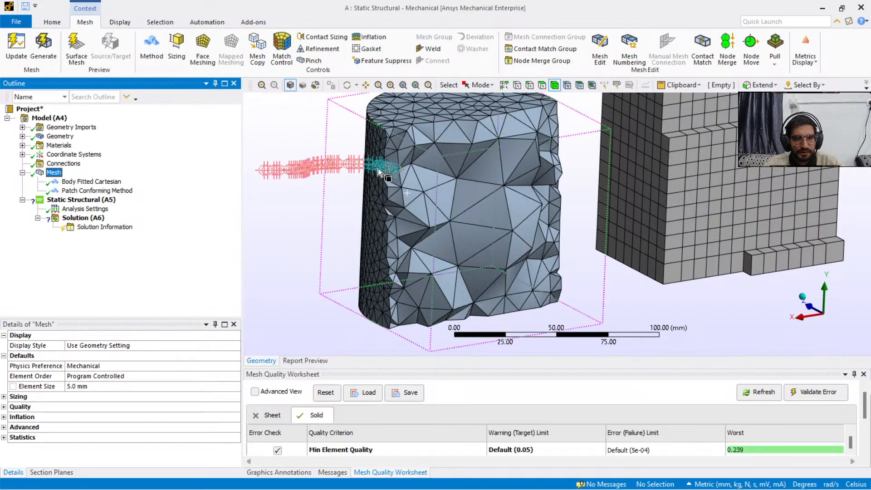
pyautogui.moveTo(378, 169)
pyautogui.mouseDown(button='middle')
pyautogui.moveTo(387, 163)
pyautogui.moveTo(390, 177)
pyautogui.moveTo(386, 166)
pyautogui.mouseUp(button='middle')
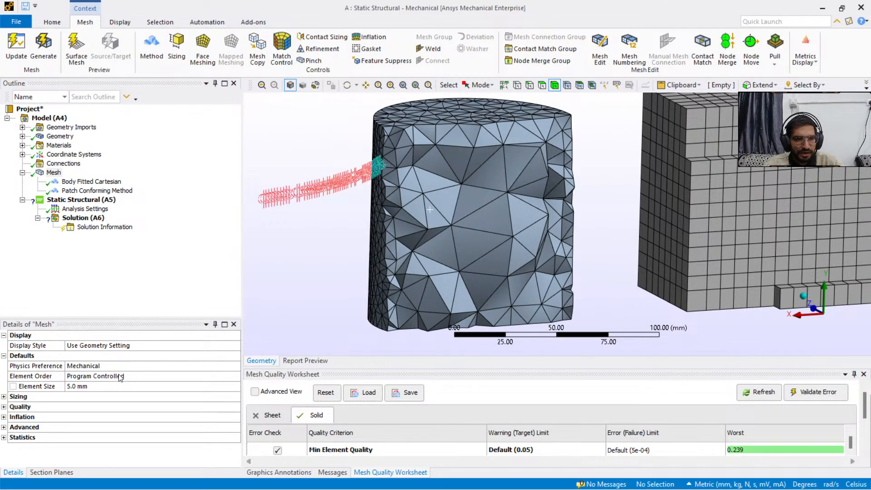
# Step: Change the cylinder's mesh method from Tetrahedrons to Cartesian, regenerate the mesh and inspect both sectioned bodies
pyautogui.click(97, 191)
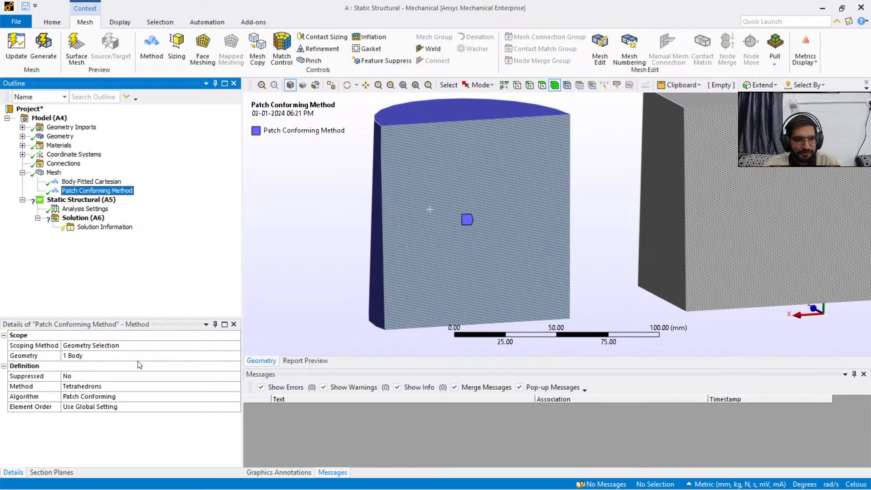
pyautogui.click(222, 387)
pyautogui.click(236, 389)
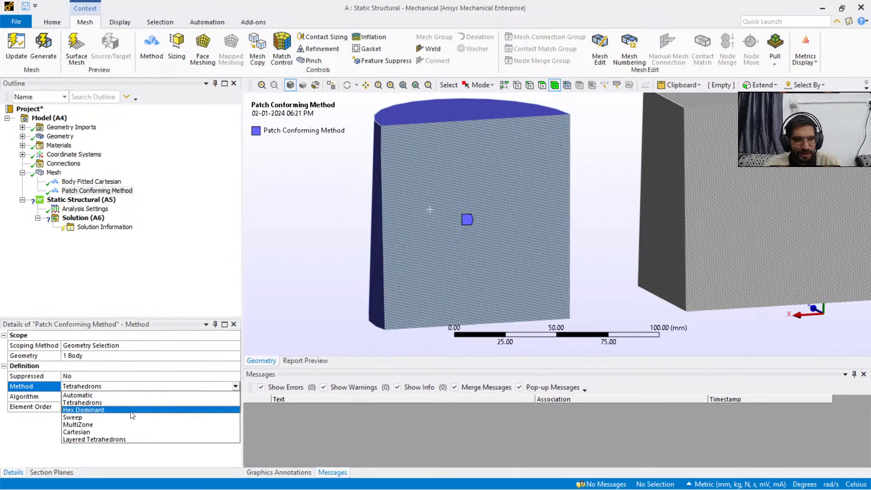
pyautogui.click(91, 433)
pyautogui.click(47, 53)
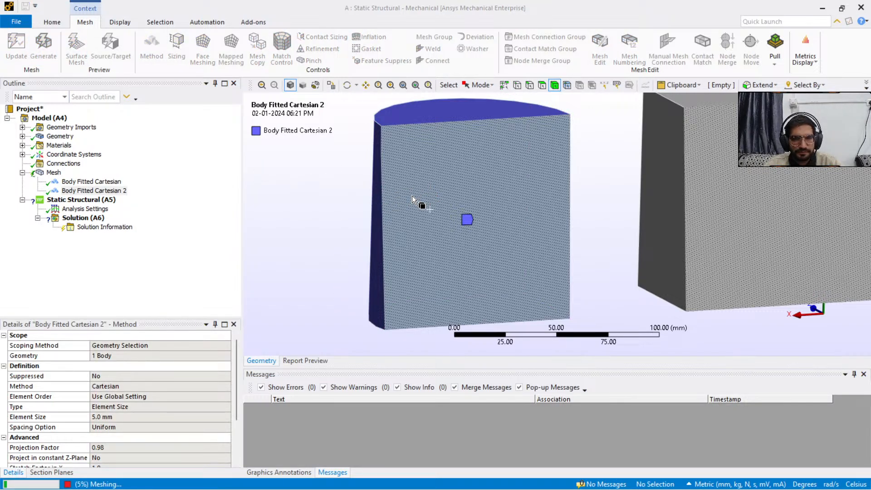
pyautogui.moveTo(418, 197); pyautogui.dragTo(435, 197, button='middle')
pyautogui.scroll(-3, 469, 205)
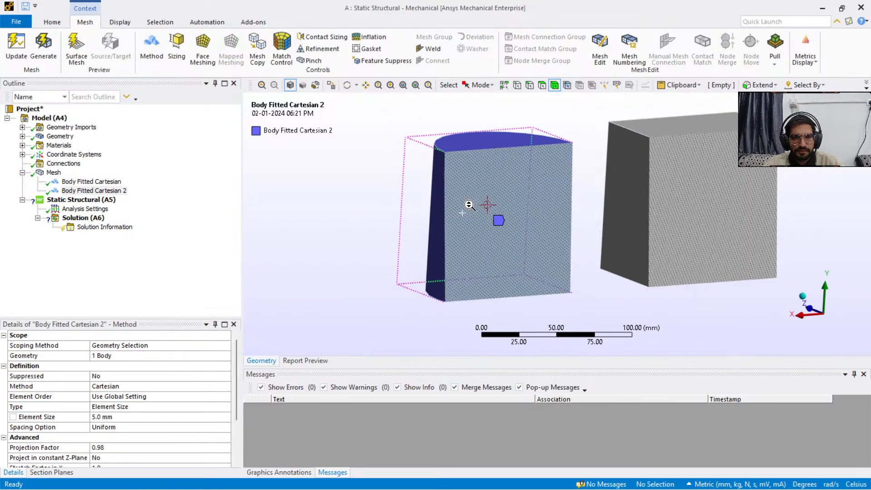
pyautogui.keyDown('ctrl'); pyautogui.moveTo(505, 211); pyautogui.dragTo(394, 216, button='middle'); pyautogui.keyUp('ctrl')
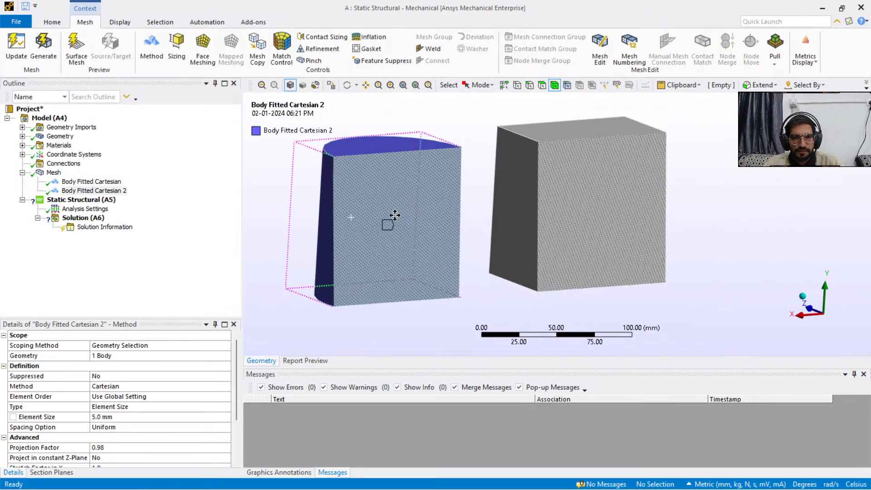
pyautogui.click(61, 169)
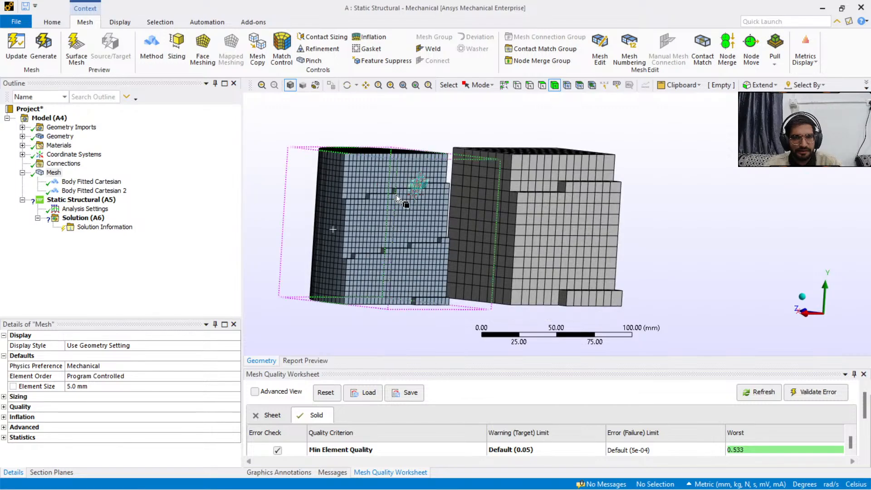
pyautogui.scroll(2, 396, 195)
pyautogui.scroll(-2, 397, 196)
pyautogui.keyDown('ctrl'); pyautogui.moveTo(396, 195); pyautogui.dragTo(442, 217, button='middle'); pyautogui.keyUp('ctrl')
pyautogui.scroll(2, 474, 209)
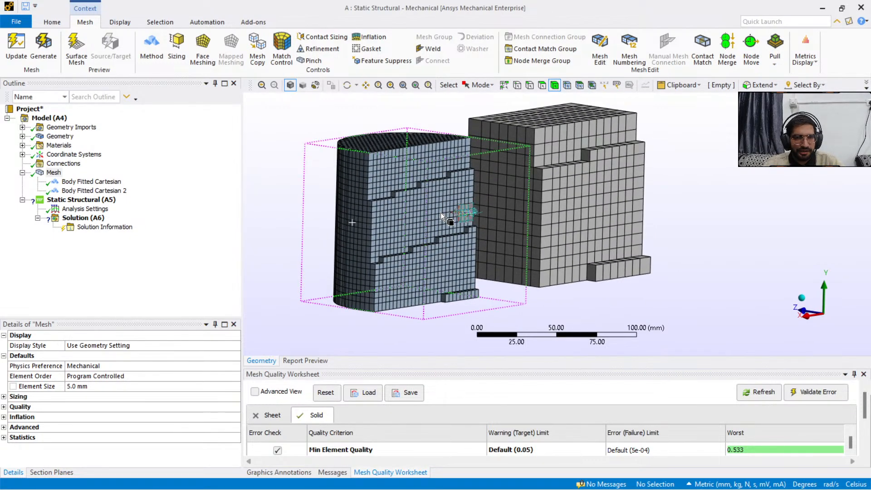
# Step: Change the cube's mesh method to Hex Dominant
pyautogui.click(161, 183)
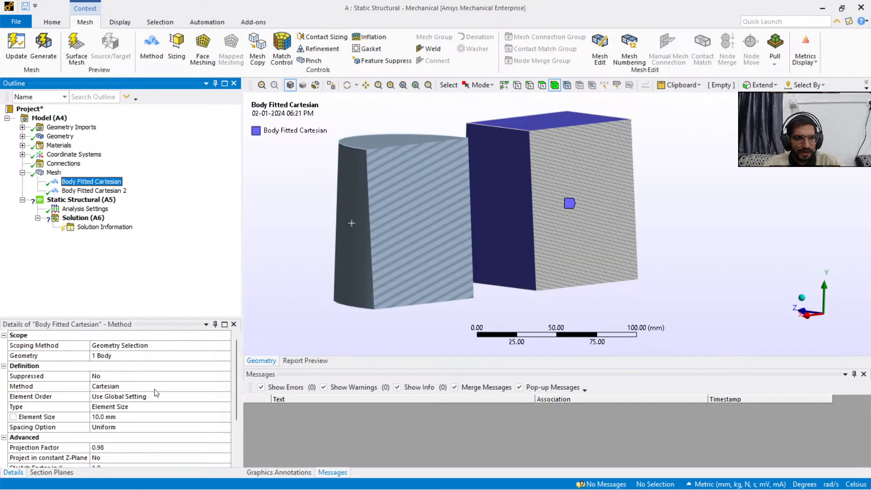
pyautogui.click(132, 386)
pyautogui.click(141, 387)
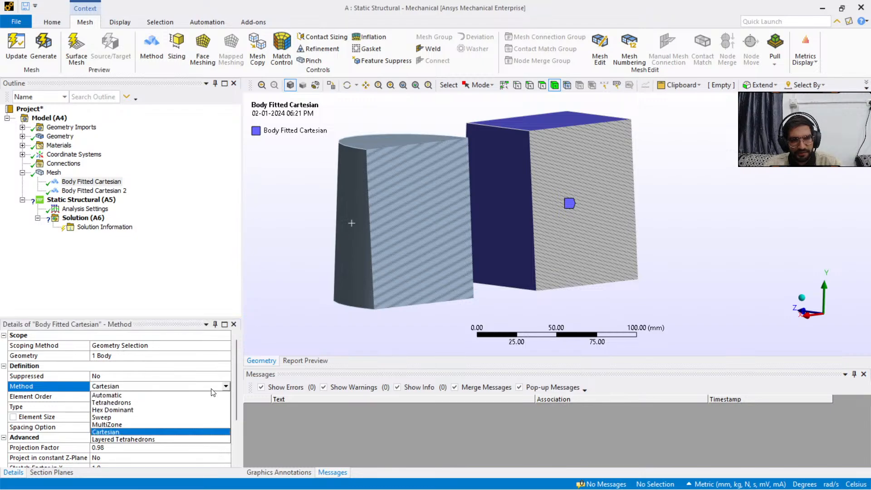
pyautogui.click(135, 411)
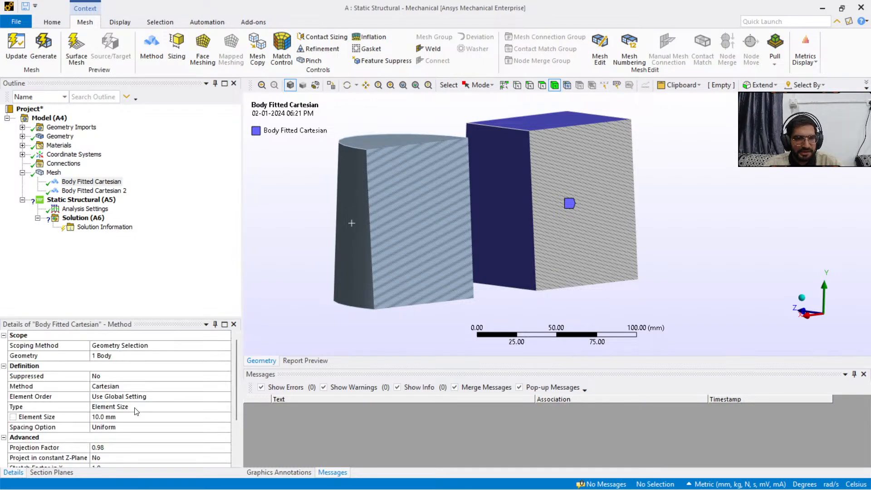
# Step: Set the cylinder's mesh method to Hex Dominant as well and generate the mesh for both bodies
pyautogui.click(94, 190)
pyautogui.click(206, 387)
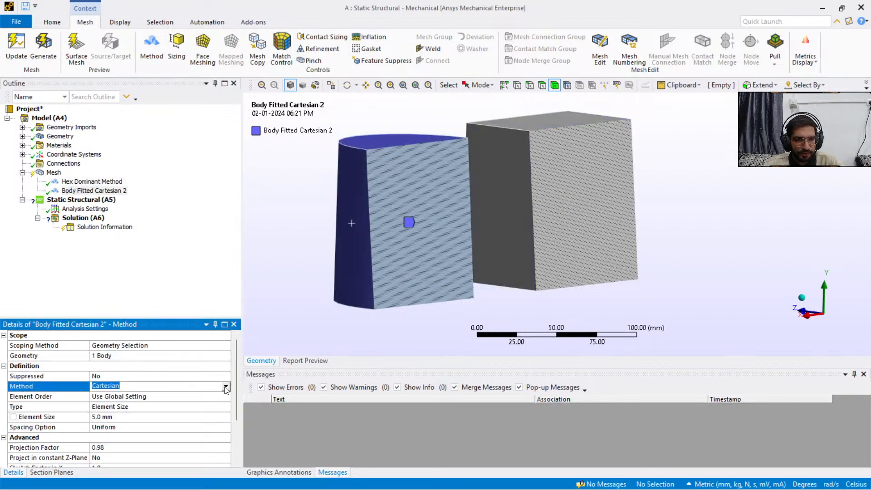
pyautogui.click(225, 387)
pyautogui.click(138, 410)
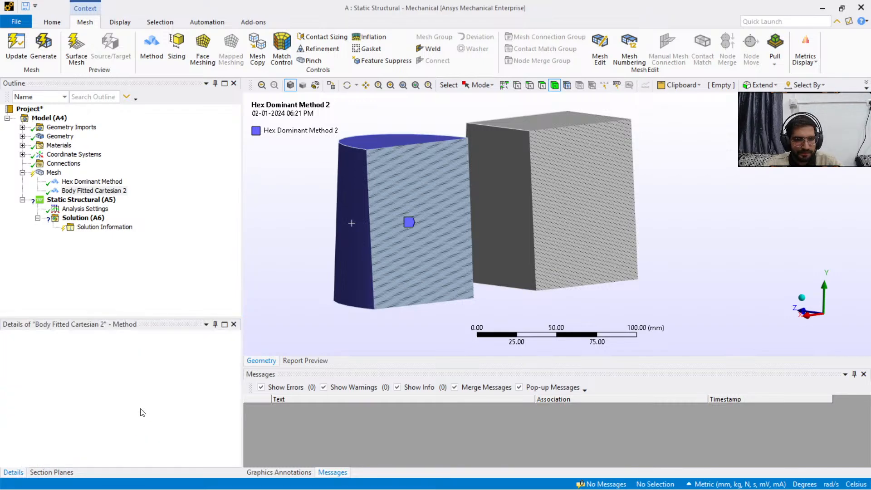
pyautogui.click(48, 42)
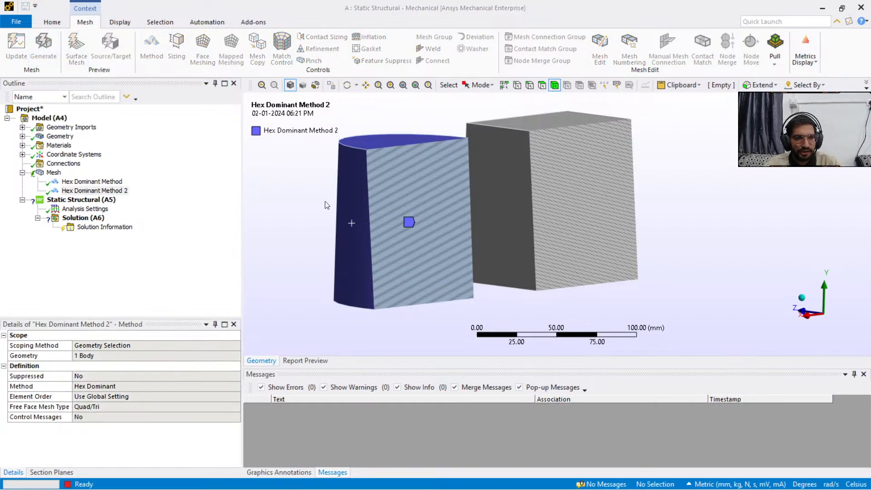
pyautogui.click(54, 173)
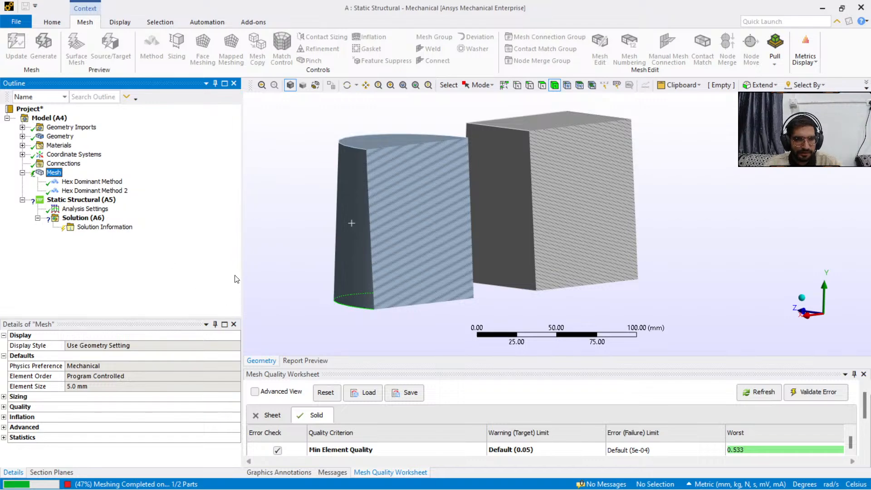
pyautogui.click(90, 182)
pyautogui.click(98, 191)
pyautogui.click(54, 173)
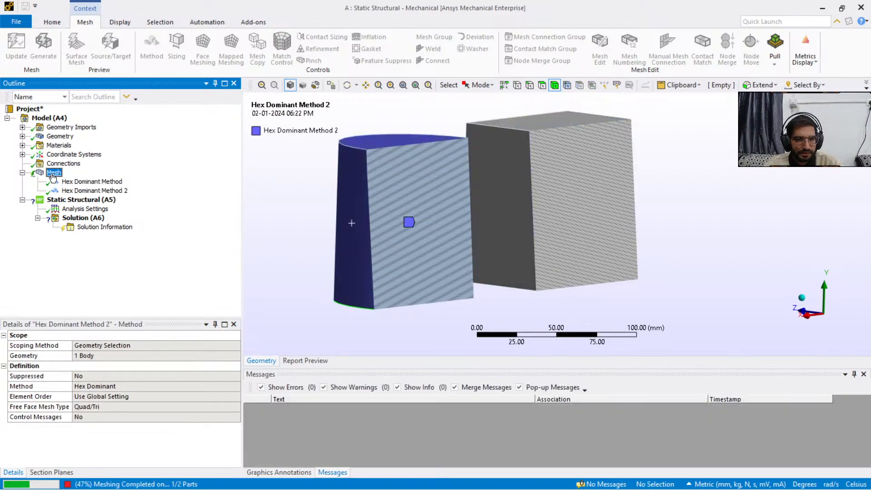
pyautogui.click(101, 190)
pyautogui.click(91, 181)
pyautogui.click(54, 173)
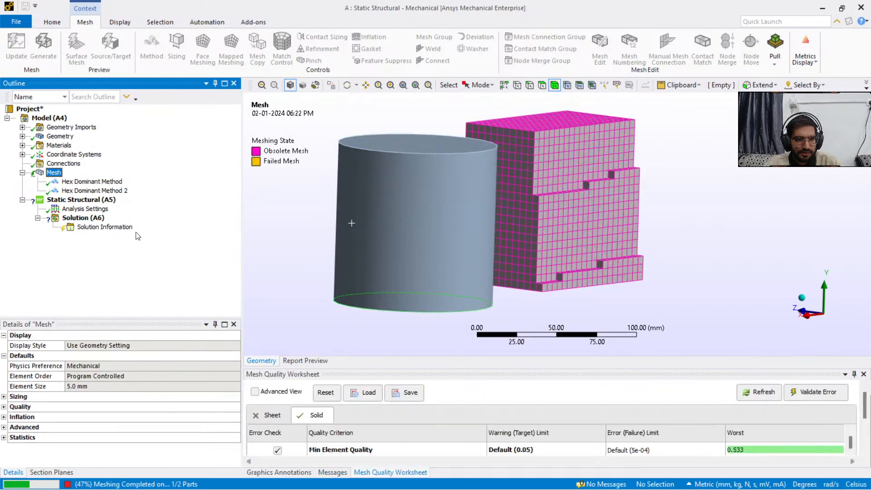
pyautogui.click(37, 485)
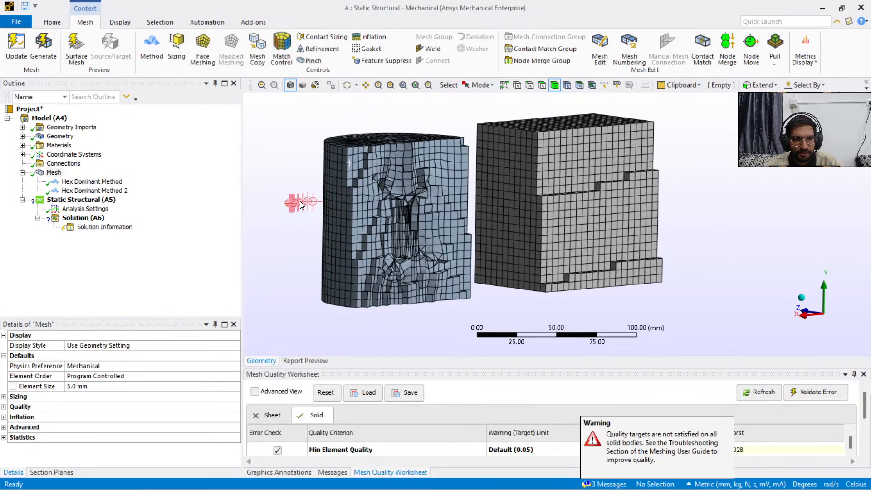
# Step: Examine the internal elements of the cylinder's sectioned hex dominant mesh up close
pyautogui.scroll(5, 301, 204)
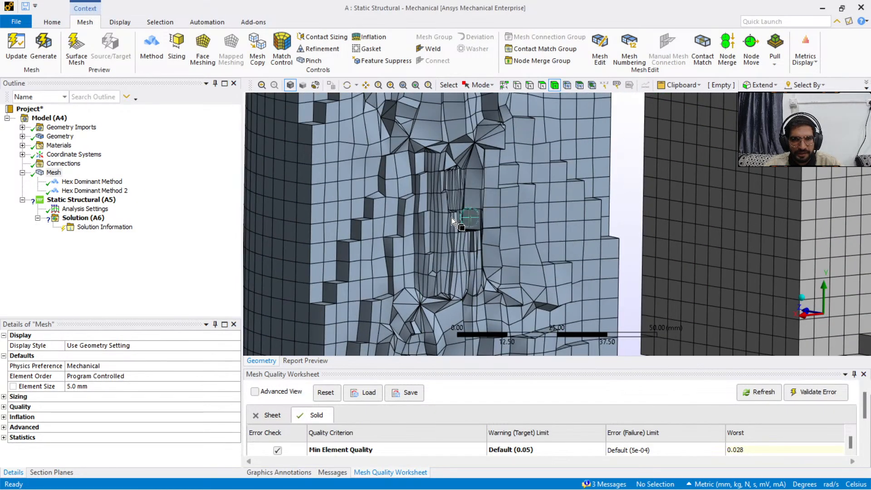
pyautogui.scroll(-5, 451, 216)
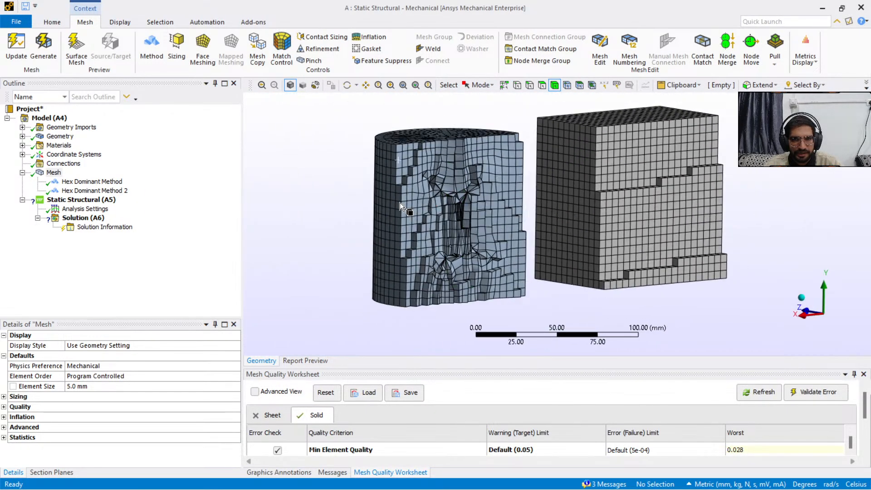
pyautogui.scroll(3, 404, 204)
pyautogui.scroll(-3, 450, 223)
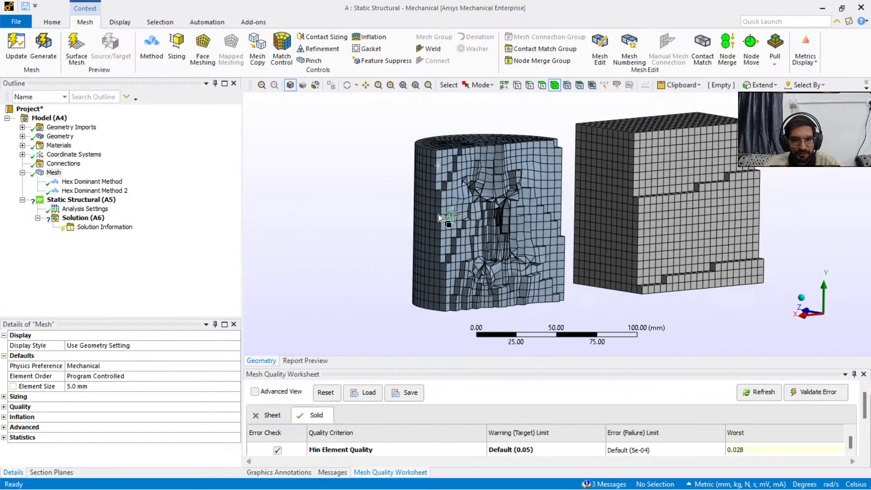
pyautogui.scroll(3, 438, 214)
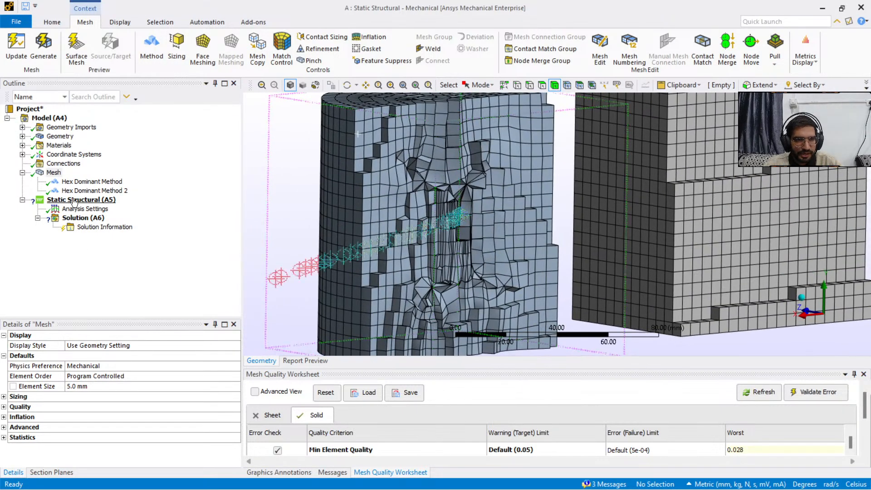
# Step: Switch the cylinder's method from Hex Dominant back to Cartesian, regenerate the mesh and display the result
pyautogui.click(90, 182)
pyautogui.click(94, 190)
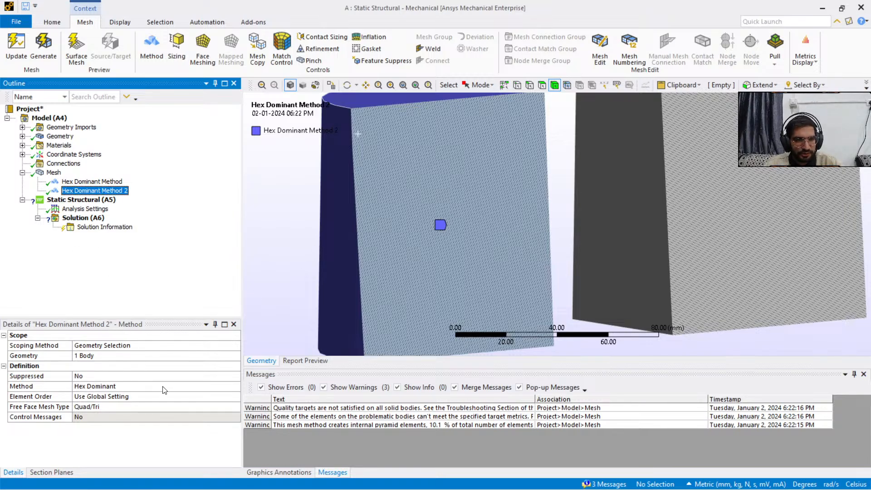
pyautogui.click(226, 387)
pyautogui.click(235, 386)
pyautogui.click(100, 429)
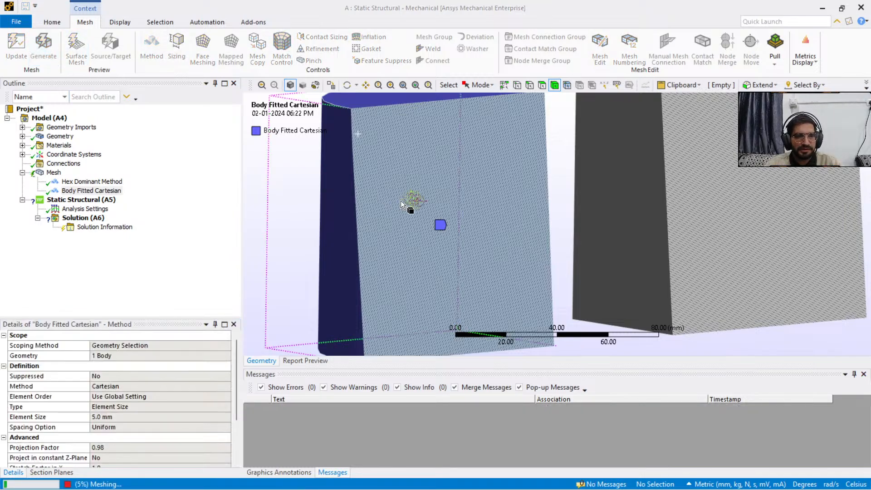
pyautogui.scroll(3, 417, 206)
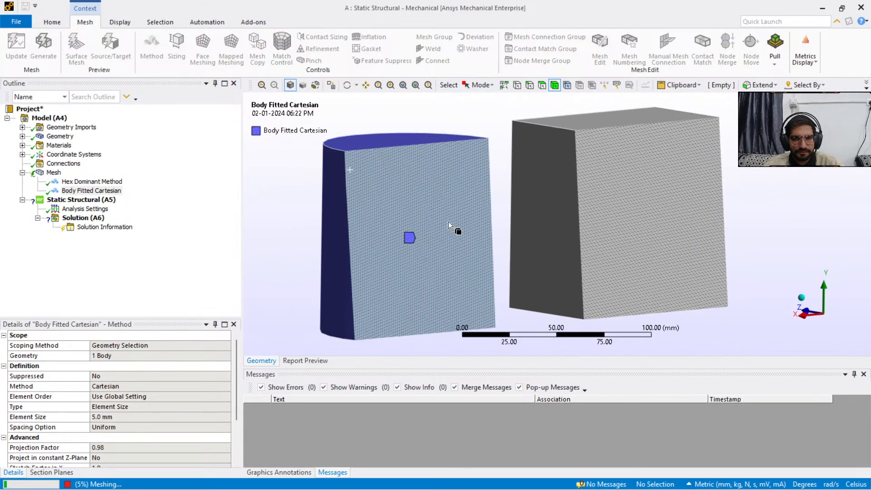
pyautogui.click(53, 173)
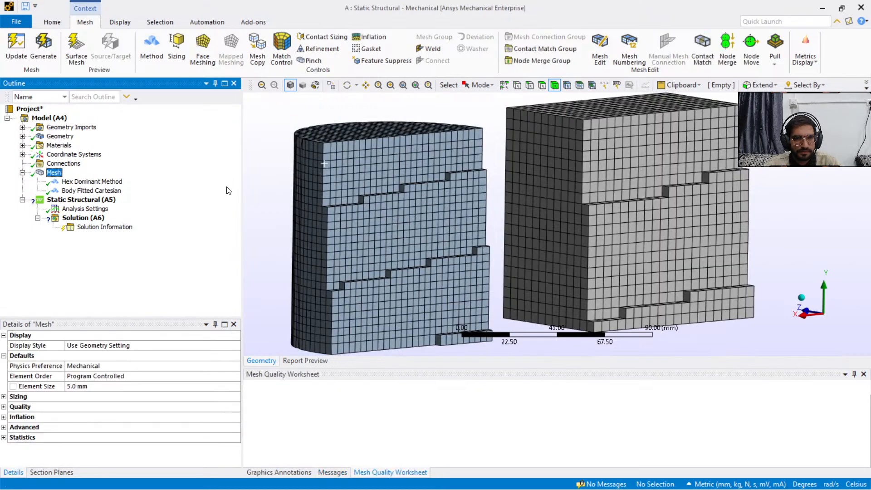
pyautogui.moveTo(343, 189); pyautogui.dragTo(334, 190, button='middle')
pyautogui.scroll(-2, 333, 191)
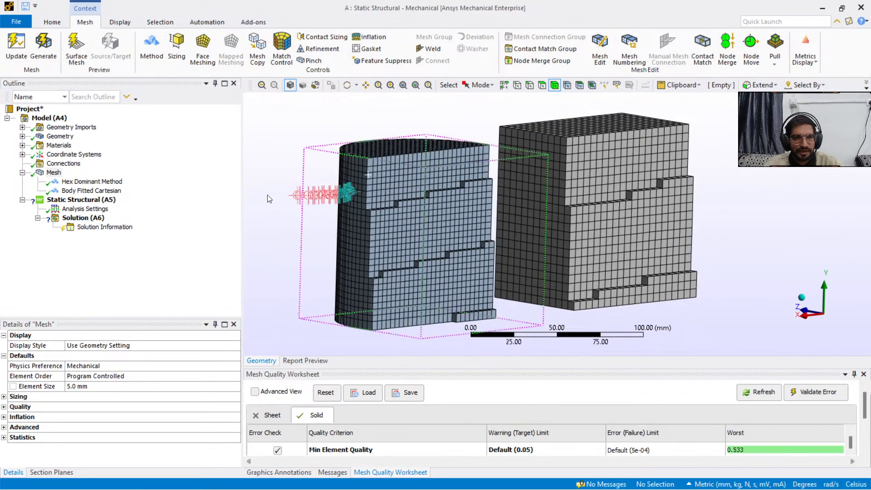
# Step: Turn off Section Plane1 and view the complete meshes of the cube and the cylinder from several sides
pyautogui.click(52, 472)
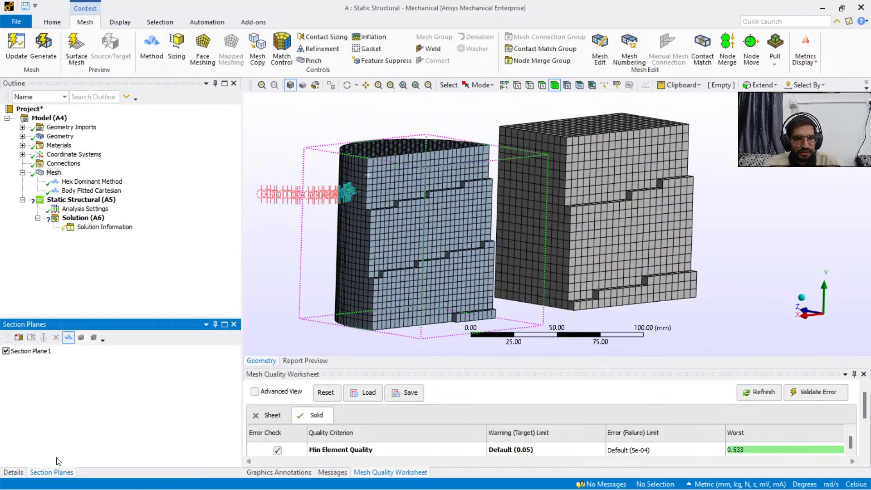
pyautogui.click(5, 351)
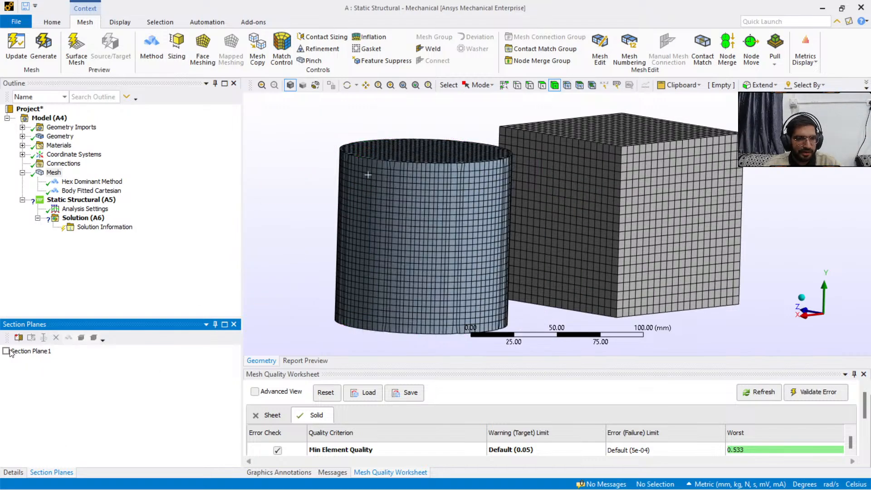
pyautogui.scroll(-3, 338, 227)
pyautogui.keyDown('ctrl'); pyautogui.moveTo(368, 228); pyautogui.dragTo(552, 235, button='middle'); pyautogui.keyUp('ctrl')
pyautogui.scroll(3, 313, 231)
pyautogui.scroll(2, 551, 235)
pyautogui.scroll(-3, 475, 257)
pyautogui.keyDown('ctrl'); pyautogui.moveTo(483, 228); pyautogui.dragTo(452, 222, button='middle'); pyautogui.keyUp('ctrl')
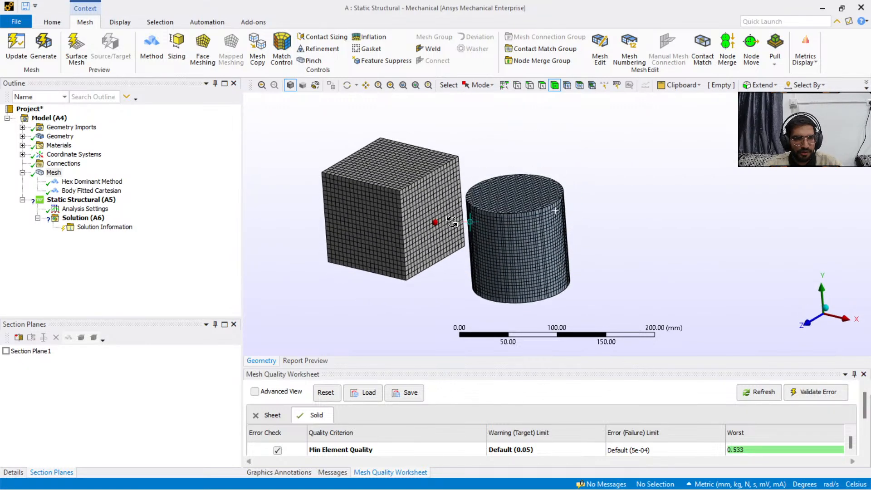
# Step: Check which body the Hex Dominant method and the Body Fitted Cartesian method are each scoped to
pyautogui.click(88, 183)
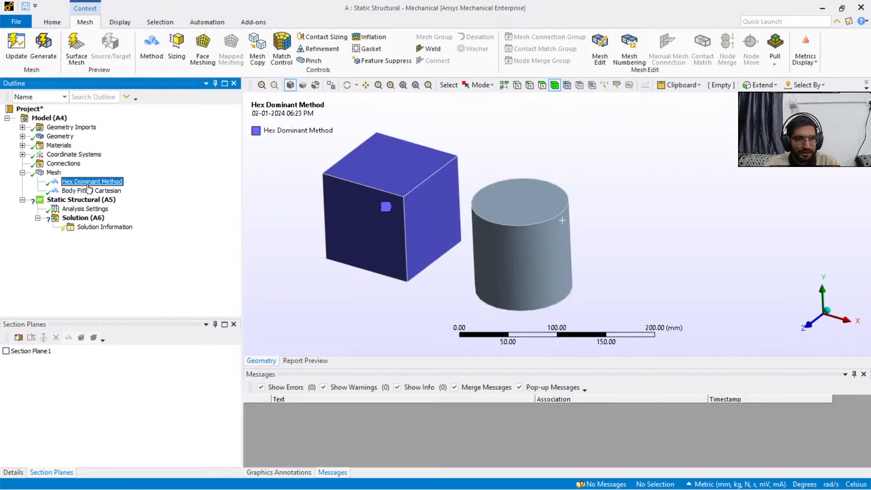
pyautogui.click(89, 191)
pyautogui.moveTo(525, 481)
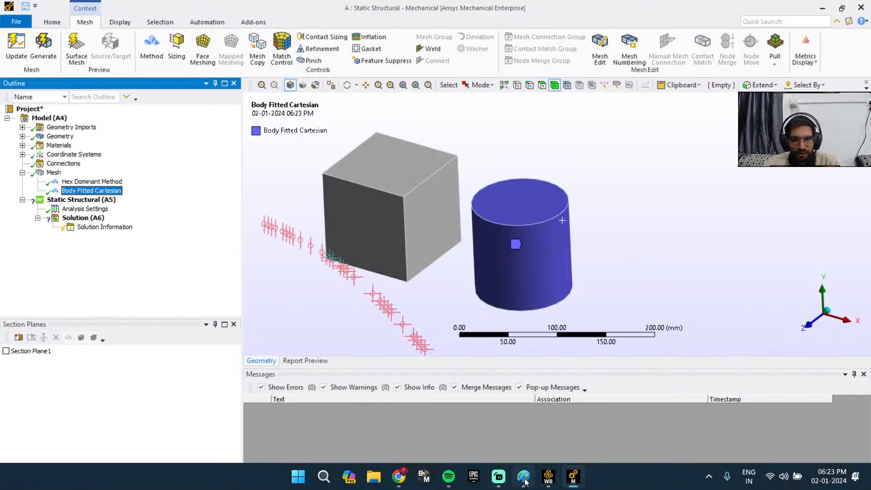
# Step: Switch to Paint and undo all the earlier 2D and 3D element sketches until the canvas is blank
pyautogui.click(522, 411)
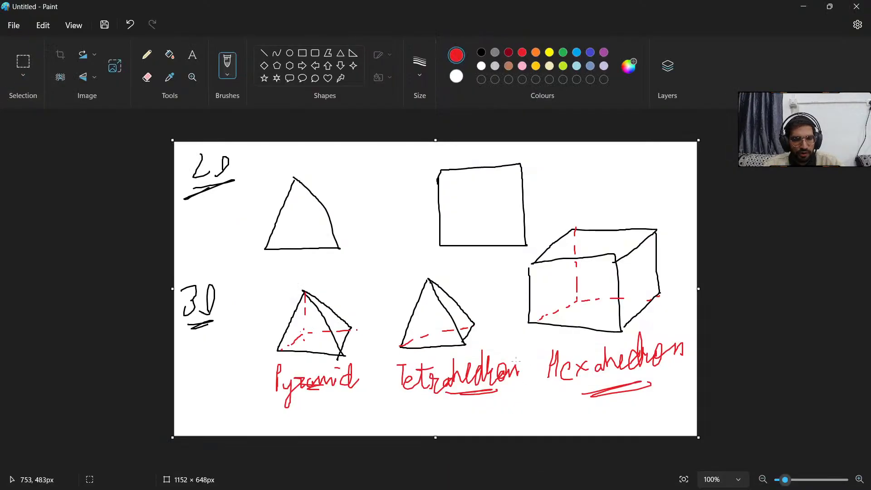
pyautogui.hotkey('ctrl', 'z')
pyautogui.hotkey('ctrl', 'z')
pyautogui.hotkey('ctrl', 'z')
pyautogui.hotkey('ctrl', 'z')
pyautogui.hotkey('ctrl', 'z')
pyautogui.hotkey('ctrl', 'z')
pyautogui.hotkey('ctrl', 'z')
pyautogui.hotkey('ctrl', 'z')
pyautogui.hotkey('ctrl', 'z')
pyautogui.hotkey('ctrl', 'z')
pyautogui.hotkey('ctrl', 'z')
pyautogui.hotkey('ctrl', 'z')
pyautogui.hotkey('ctrl', 'z')
pyautogui.hotkey('ctrl', 'z')
pyautogui.hotkey('ctrl', 'z')
pyautogui.hotkey('ctrl', 'z')
pyautogui.hotkey('ctrl', 'z')
pyautogui.hotkey('ctrl', 'z')
pyautogui.hotkey('ctrl', 'z')
pyautogui.hotkey('ctrl', 'z')
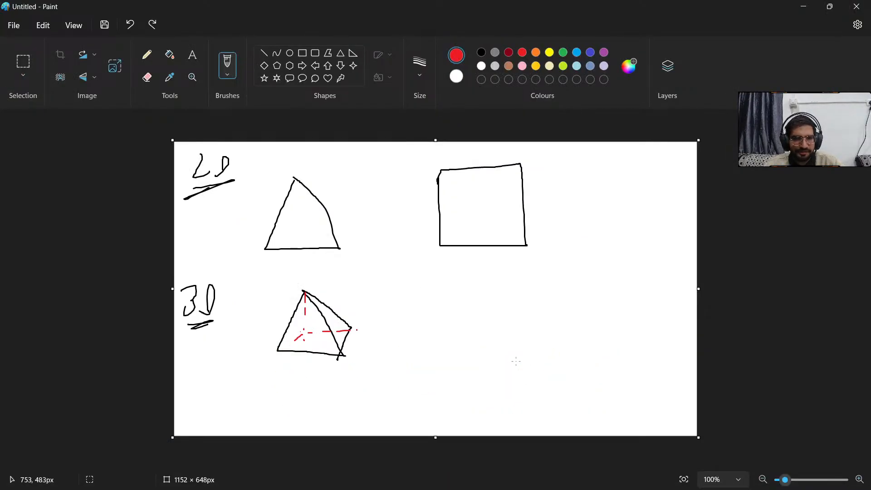
pyautogui.hotkey('ctrl', 'z')
pyautogui.hotkey('ctrl', 'z')
pyautogui.hotkey('ctrl', 'z')
pyautogui.hotkey('ctrl', 'z')
pyautogui.hotkey('ctrl', 'z')
pyautogui.hotkey('ctrl', 'z')
pyautogui.hotkey('ctrl', 'z')
pyautogui.hotkey('ctrl', 'z')
pyautogui.hotkey('ctrl', 'z')
pyautogui.hotkey('ctrl', 'z')
pyautogui.hotkey('ctrl', 'z')
pyautogui.hotkey('ctrl', 'z')
pyautogui.hotkey('ctrl', 'z')
pyautogui.hotkey('ctrl', 'z')
pyautogui.hotkey('ctrl', 'z')
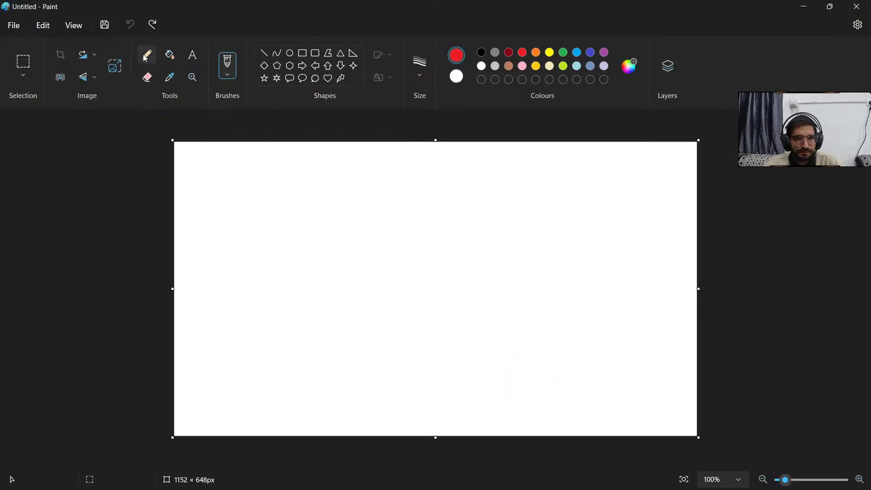
# Step: Handwrite black pencil notes comparing Tetrahedron with Hex dominant, and element sizes "E.S" of 5 mm, annotated "(↑ Pro", and 10 mm
pyautogui.click(145, 58)
pyautogui.click(481, 52)
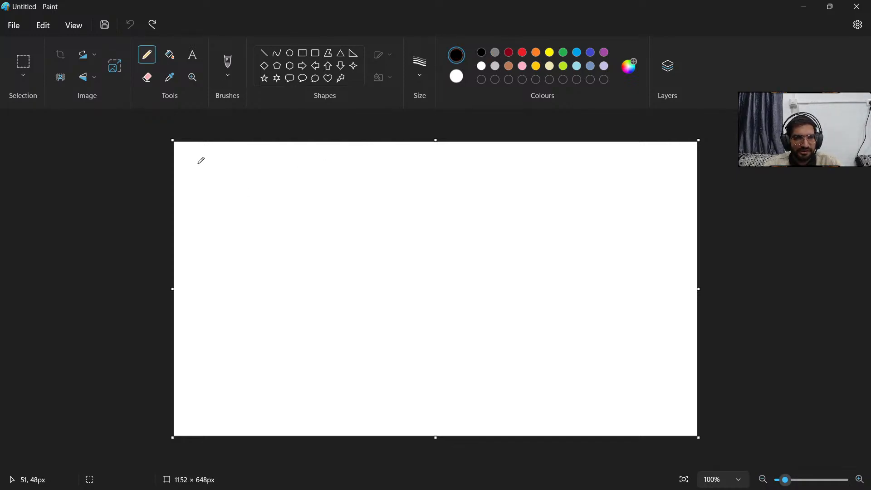
pyautogui.moveTo(195, 164); pyautogui.dragTo(214, 160)
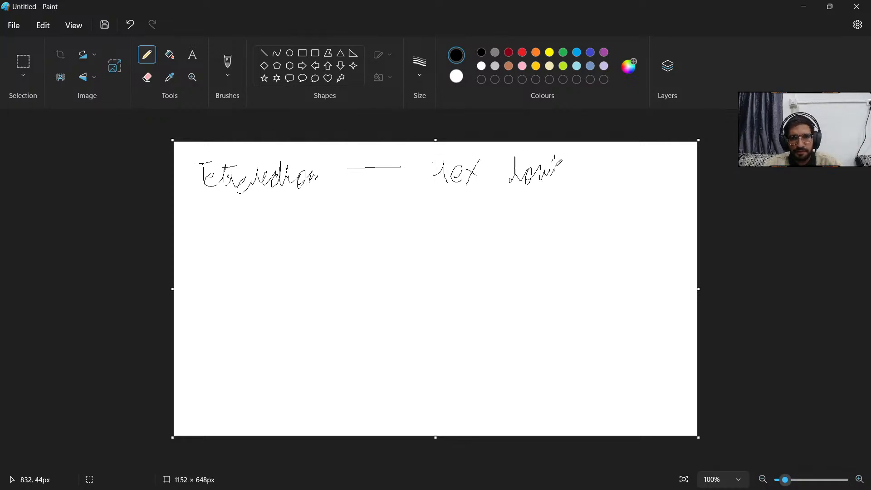
pyautogui.moveTo(314, 182); pyautogui.dragTo(547, 198)
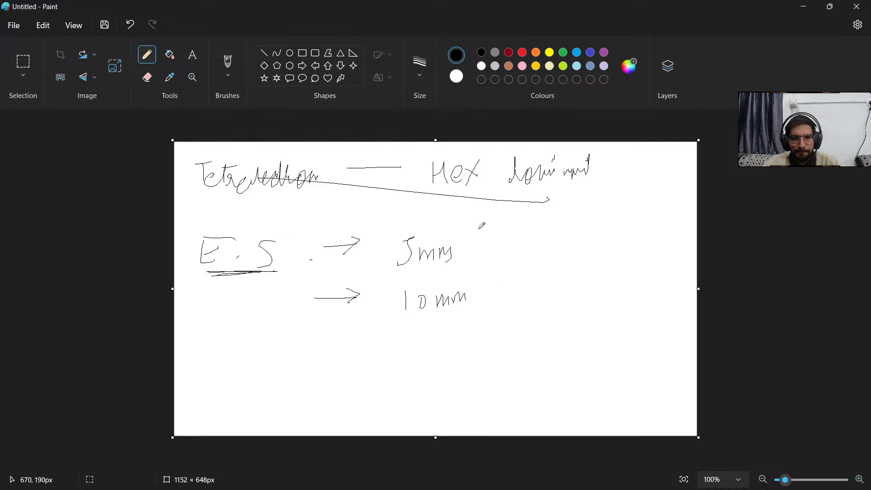
pyautogui.moveTo(478, 230); pyautogui.dragTo(475, 268)
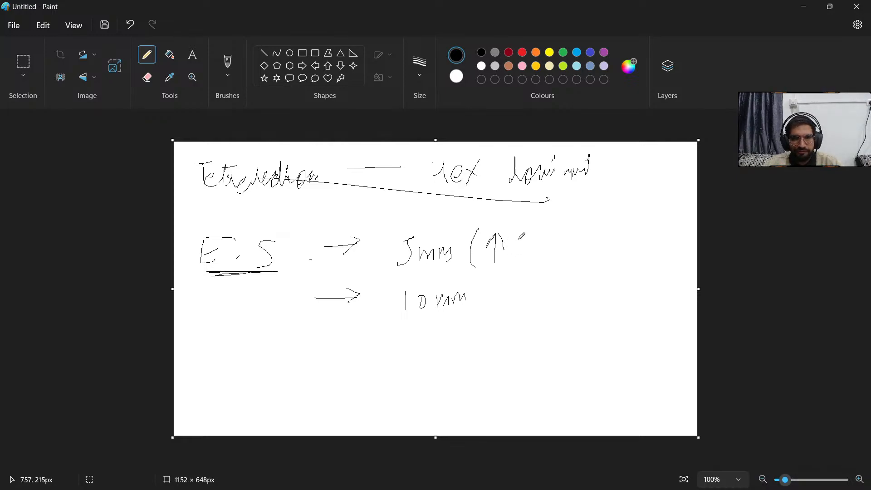
pyautogui.moveTo(519, 239); pyautogui.dragTo(520, 250)
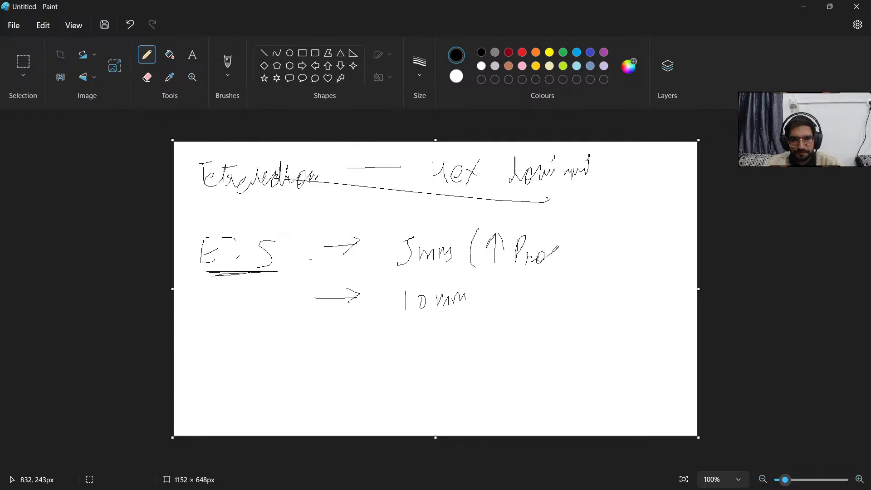
# Step: Switch to Ansys Mechanical and follow the detailed solution status while the static structural analysis is solved
pyautogui.hotkey('alt', 'Tab')
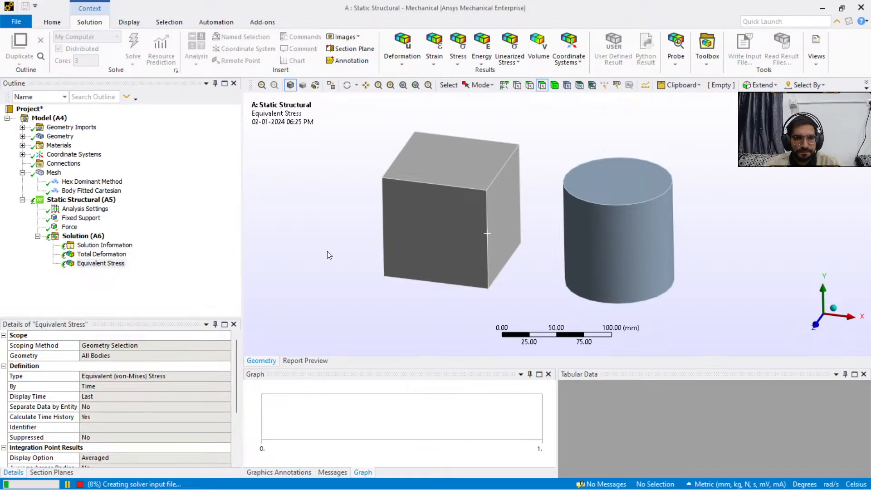
pyautogui.click(32, 485)
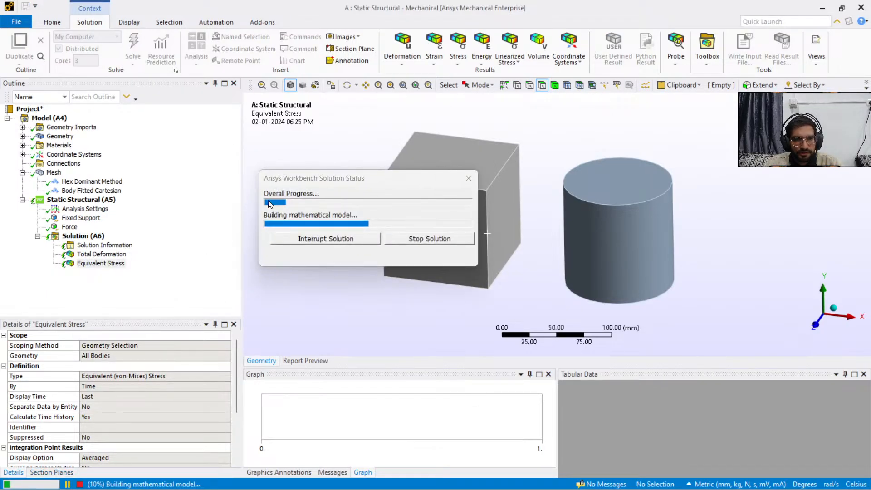
pyautogui.moveTo(295, 182); pyautogui.dragTo(367, 181)
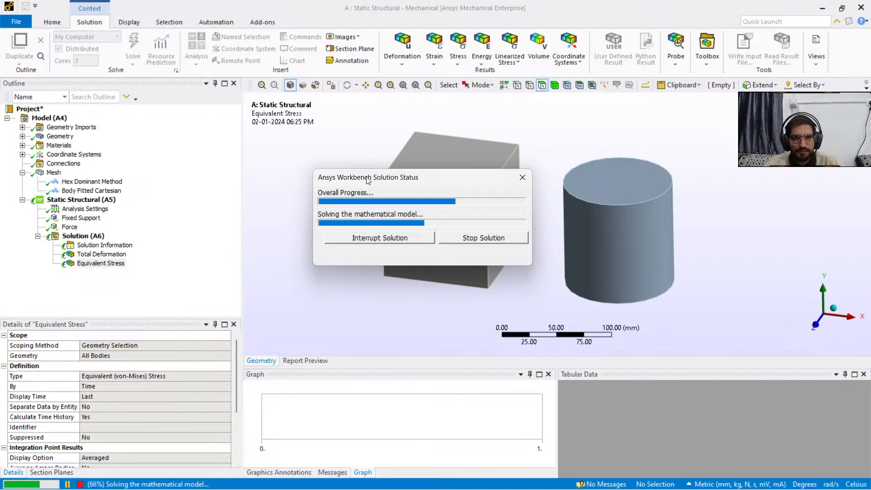
pyautogui.moveTo(389, 177); pyautogui.dragTo(383, 179)
pyautogui.moveTo(341, 198); pyautogui.dragTo(355, 197)
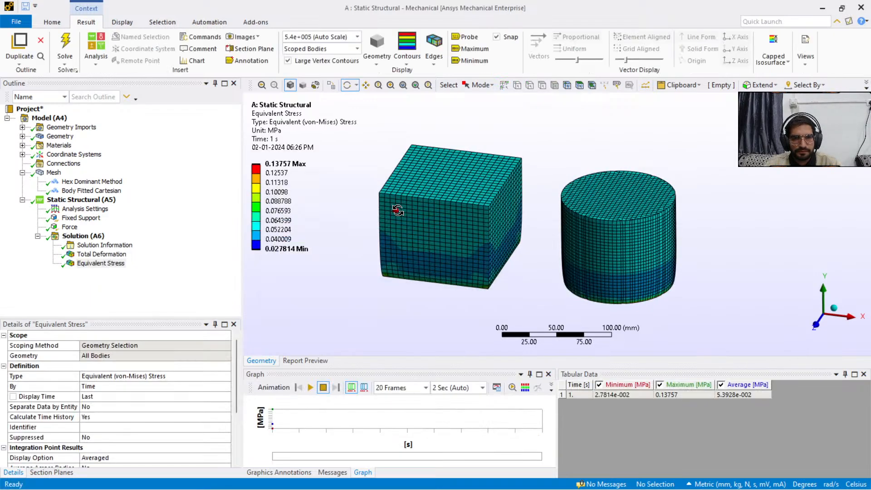
# Step: Play the Equivalent Stress animation from a side view and examine the stress range in the legend
pyautogui.moveTo(402, 202); pyautogui.dragTo(347, 197)
pyautogui.click(311, 388)
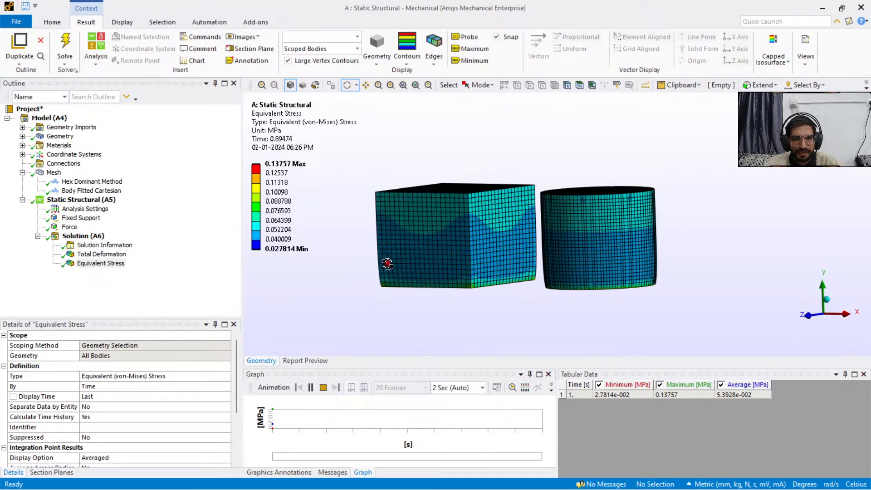
pyautogui.click(284, 169)
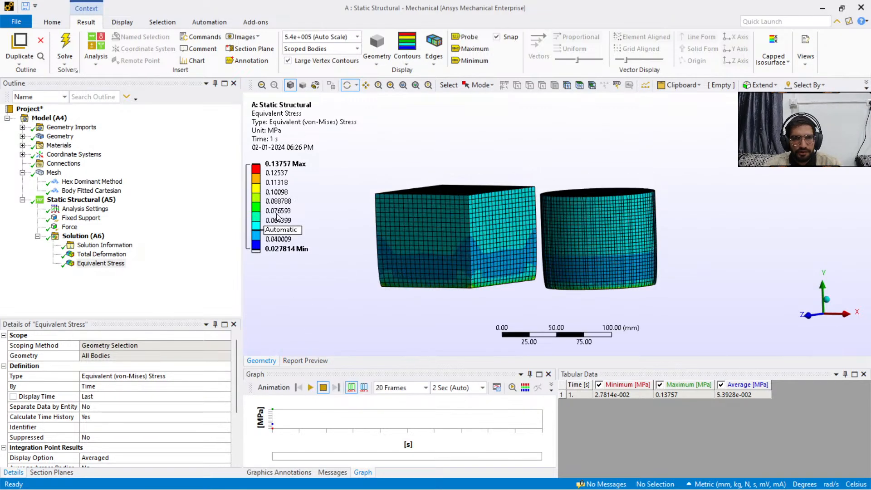
pyautogui.click(315, 165)
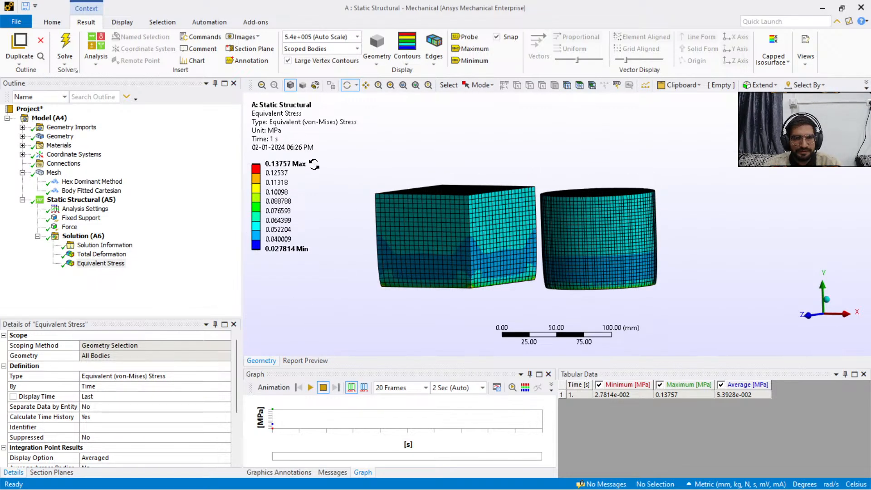
# Step: Display the Total Deformation result, play its animation and stop it
pyautogui.click(106, 253)
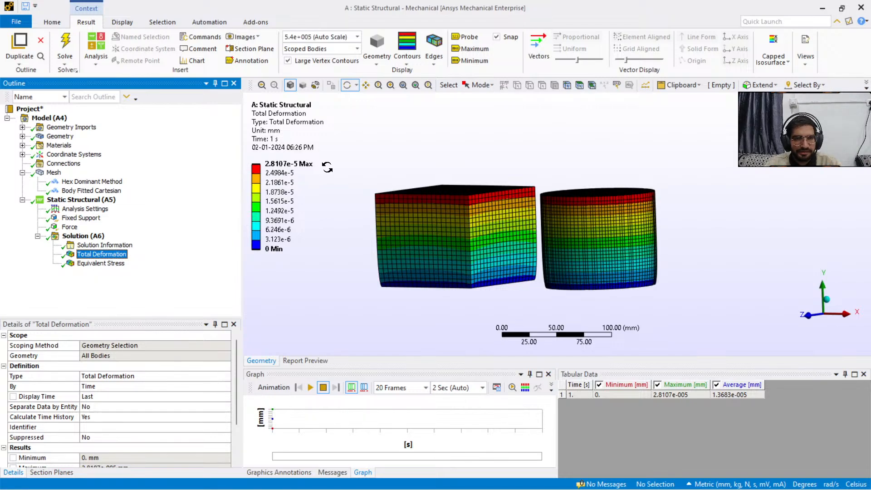
pyautogui.click(311, 387)
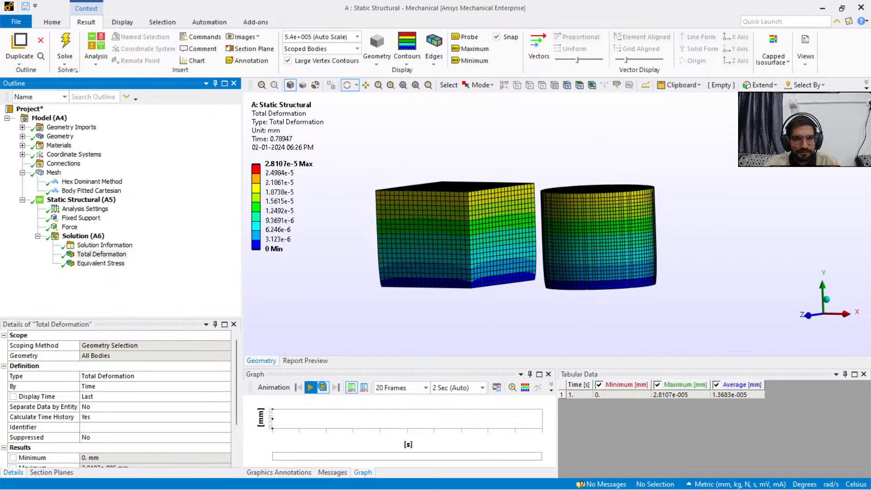
pyautogui.click(322, 387)
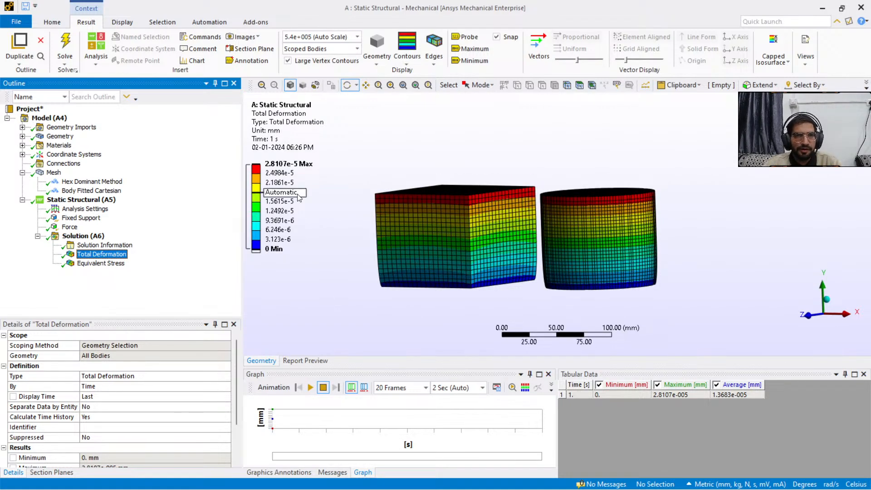
# Step: Set the deformation scale to 1.0 (True Scale) and play the Total Deformation animation
pyautogui.click(358, 38)
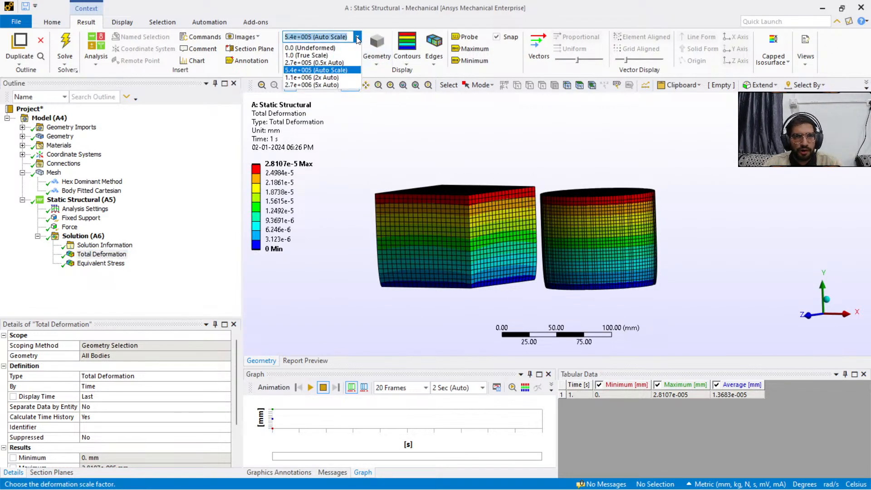
pyautogui.click(314, 53)
pyautogui.click(309, 387)
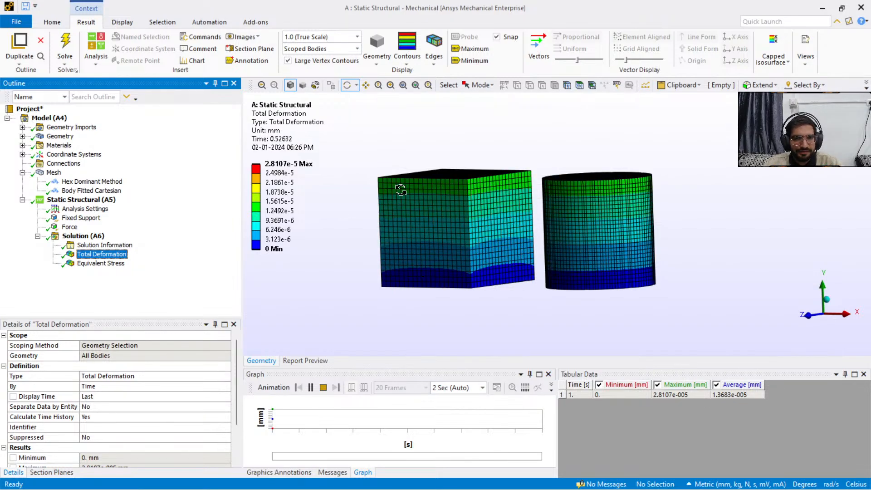
pyautogui.moveTo(412, 225); pyautogui.dragTo(410, 193)
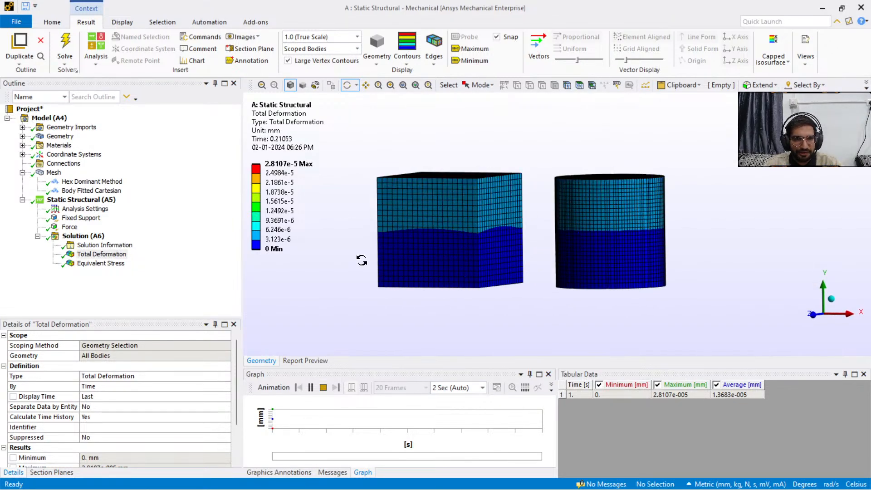
# Step: Return the deformation scale to 5.4e+005 (Auto Scale), replay the Total Deformation animation and stop it
pyautogui.click(357, 37)
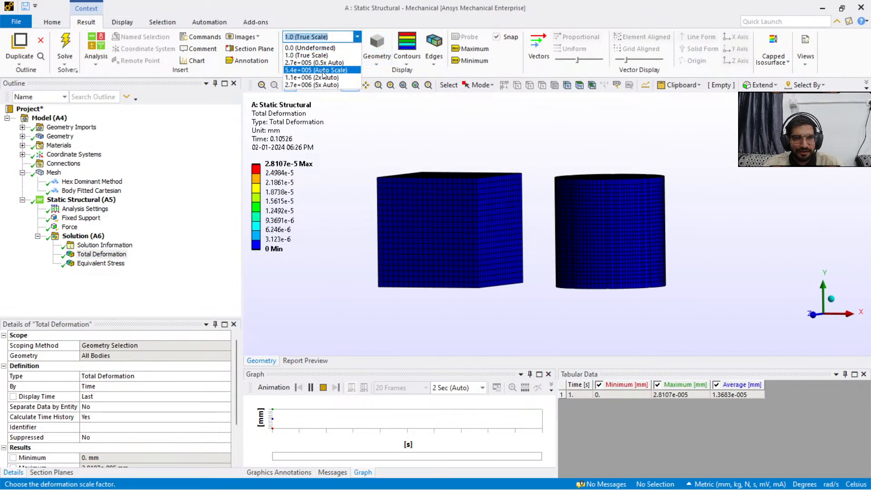
pyautogui.click(321, 73)
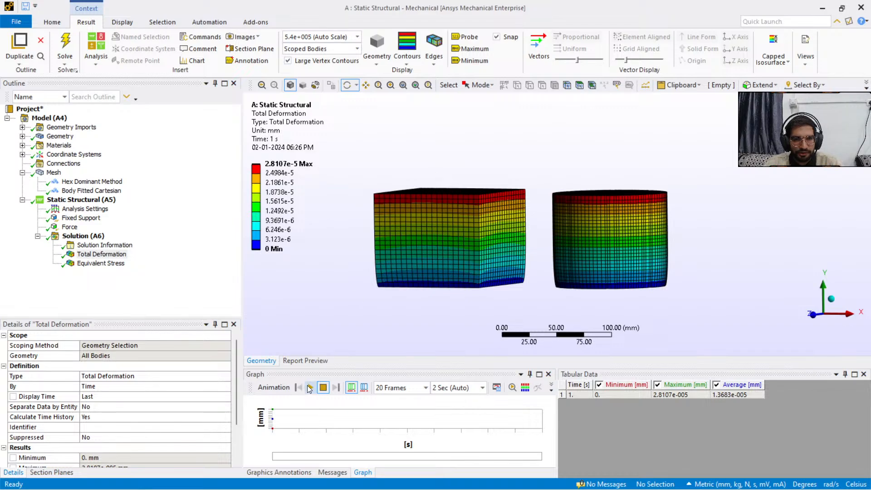
pyautogui.click(308, 386)
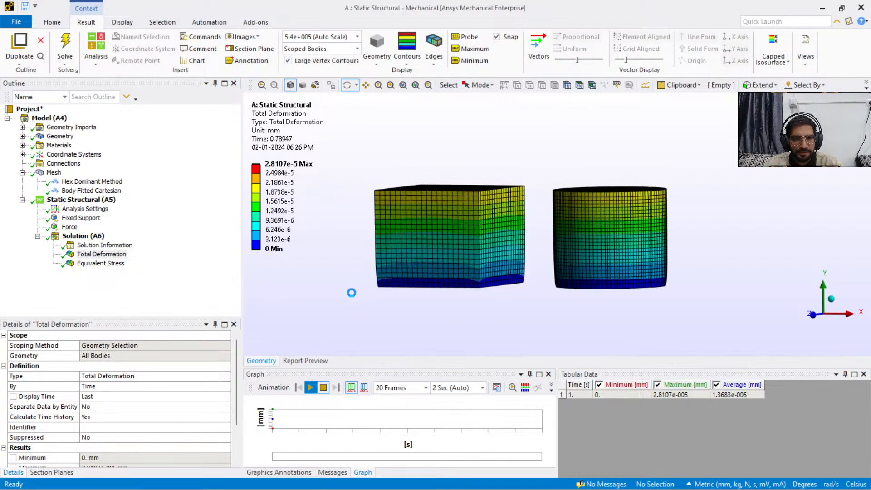
pyautogui.moveTo(351, 293); pyautogui.dragTo(350, 294, button='middle')
pyautogui.click(324, 387)
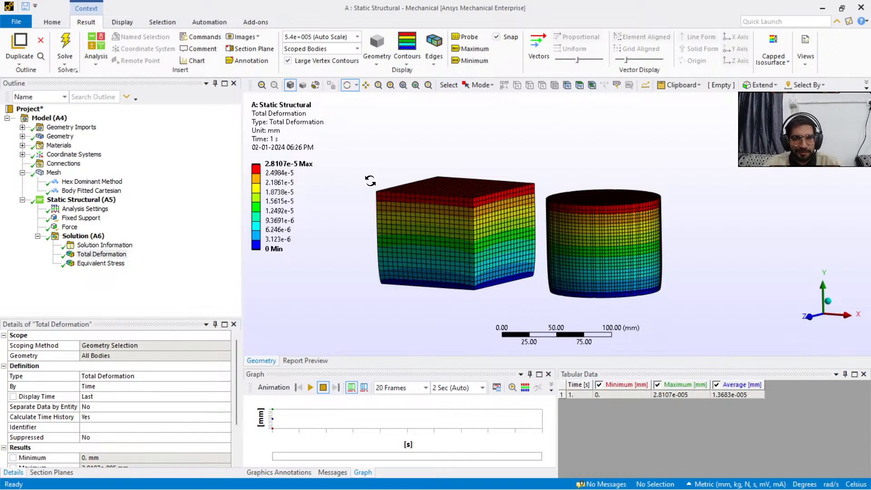
pyautogui.moveTo(384, 195)
pyautogui.mouseDown(button='middle')
pyautogui.moveTo(398, 170)
pyautogui.moveTo(383, 198)
pyautogui.mouseUp(button='middle')
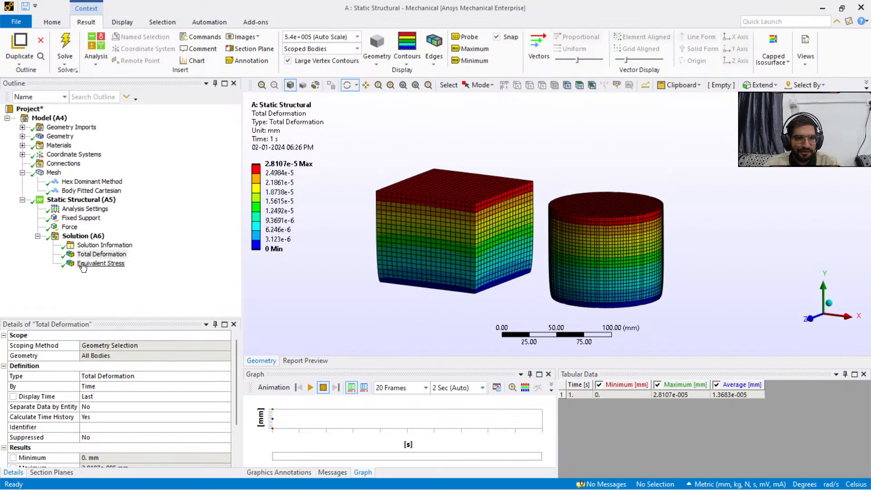
# Step: Display the Equivalent Stress result and label its maximum and minimum locations on the bodies
pyautogui.click(104, 264)
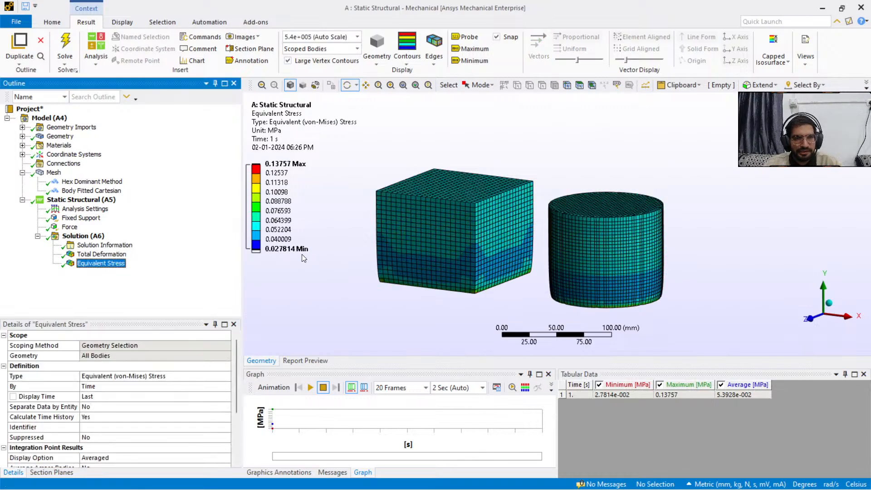
pyautogui.moveTo(348, 211); pyautogui.dragTo(354, 208, button='middle')
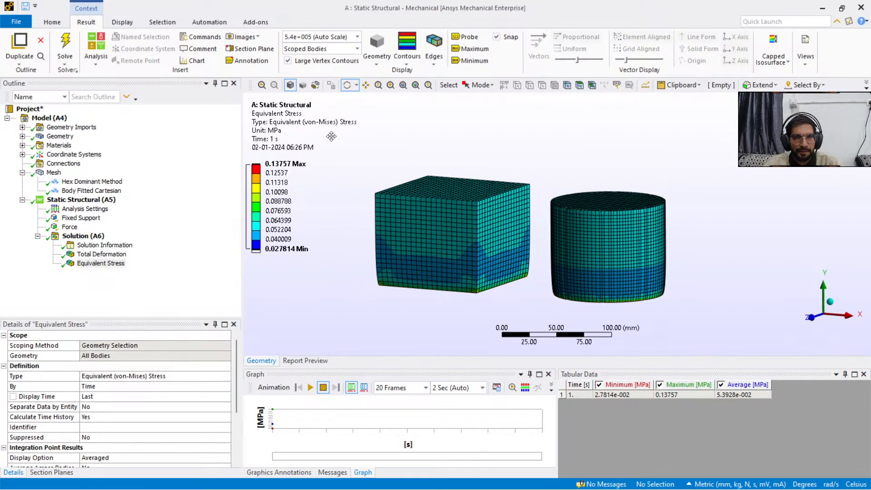
pyautogui.click(472, 49)
pyautogui.click(473, 61)
# Step: Examine the maximum stress location at the cube's lower corner up close and from several sides, including its position relative to the minimum
pyautogui.moveTo(441, 264); pyautogui.dragTo(492, 110, button='middle')
pyautogui.scroll(4, 502, 212)
pyautogui.scroll(3, 519, 190)
pyautogui.moveTo(520, 189); pyautogui.dragTo(461, 221, button='middle')
pyautogui.scroll(3, 485, 158)
pyautogui.scroll(3, 489, 213)
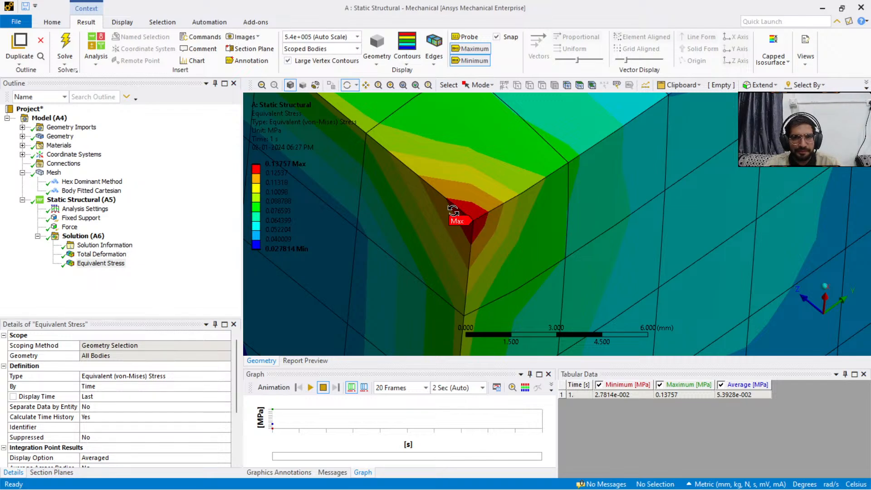
pyautogui.scroll(-2, 465, 204)
pyautogui.moveTo(466, 204); pyautogui.dragTo(575, 204, button='middle')
pyautogui.scroll(-10, 532, 194)
pyautogui.scroll(10, 540, 215)
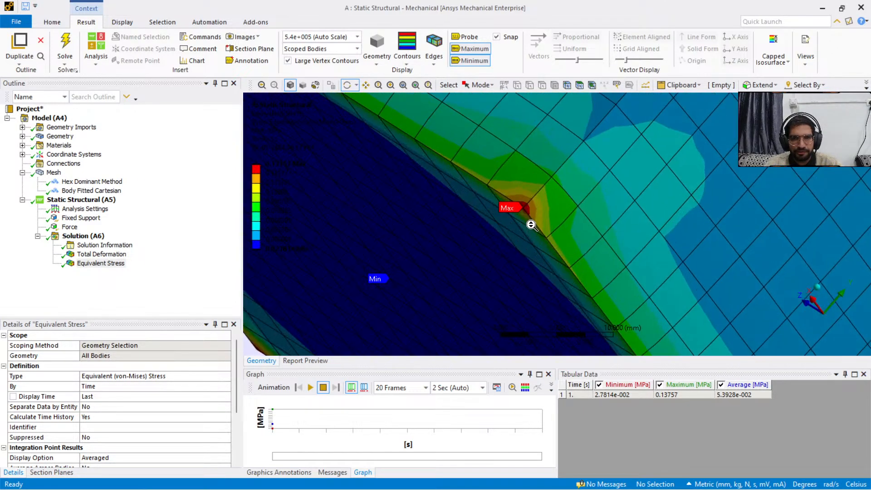
pyautogui.moveTo(494, 183); pyautogui.dragTo(528, 152, button='middle')
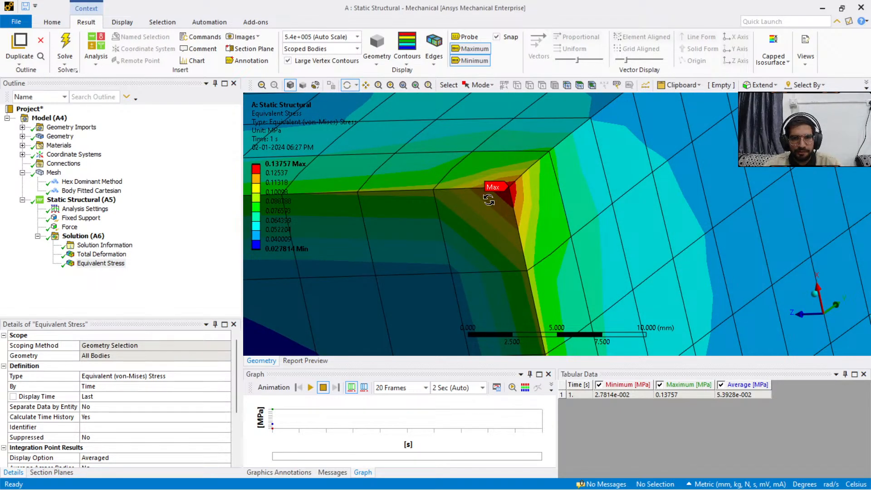
pyautogui.scroll(-15, 499, 187)
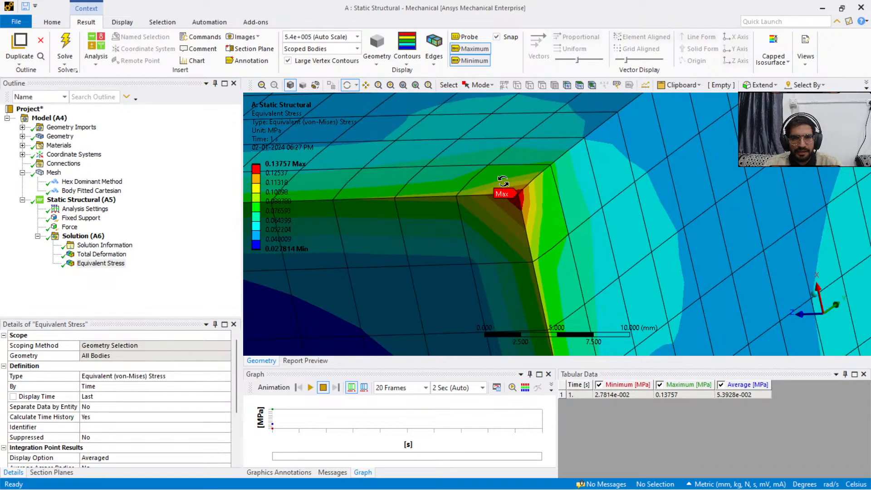
pyautogui.moveTo(545, 219)
pyautogui.mouseDown(button='middle')
pyautogui.moveTo(598, 265)
pyautogui.moveTo(671, 284)
pyautogui.moveTo(560, 214)
pyautogui.mouseUp(button='middle')
pyautogui.scroll(3, 513, 187)
pyautogui.keyDown('ctrl'); pyautogui.moveTo(513, 187); pyautogui.dragTo(561, 242, button='middle'); pyautogui.keyUp('ctrl')
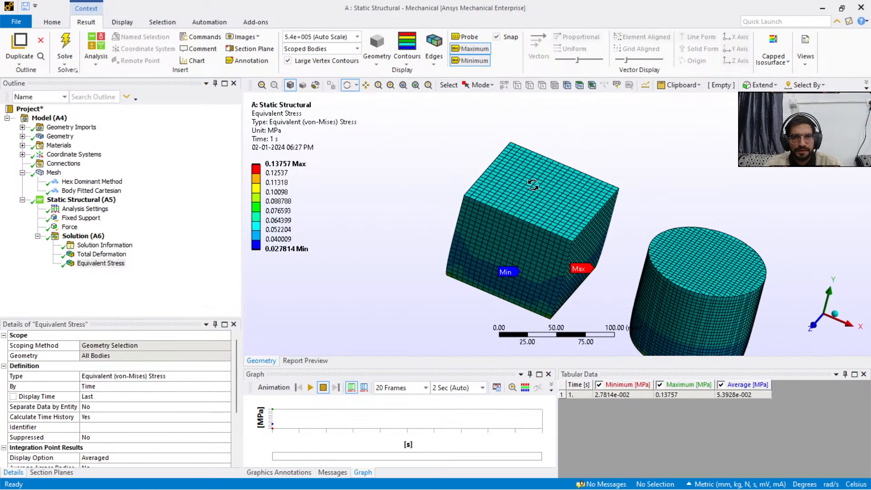
# Step: Remove the maximum and minimum labels and probe the equivalent stress on the cube's side face
pyautogui.click(470, 48)
pyautogui.click(472, 61)
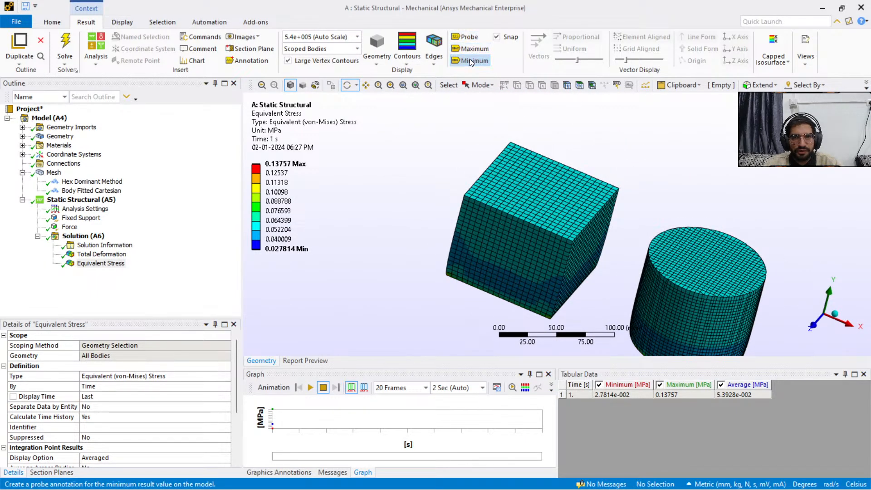
pyautogui.click(463, 36)
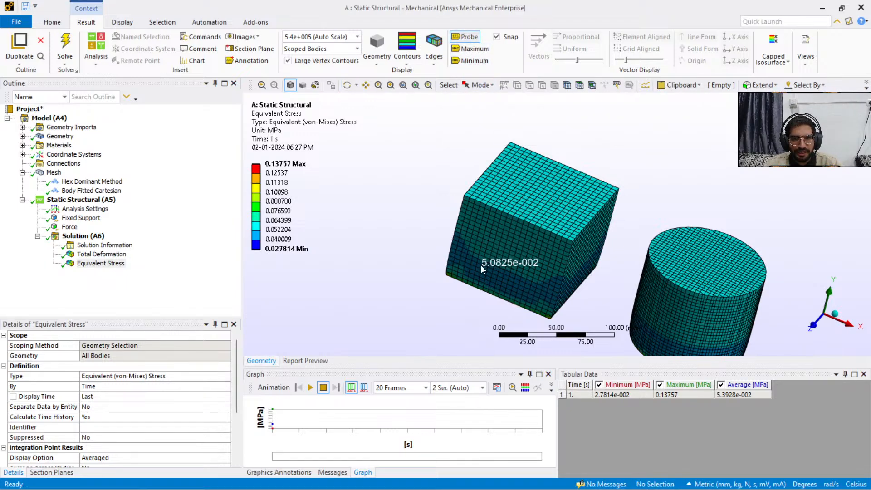
# Step: Probe the equivalent stress on the cube's top face up close
pyautogui.scroll(3, 481, 266)
pyautogui.scroll(4, 481, 265)
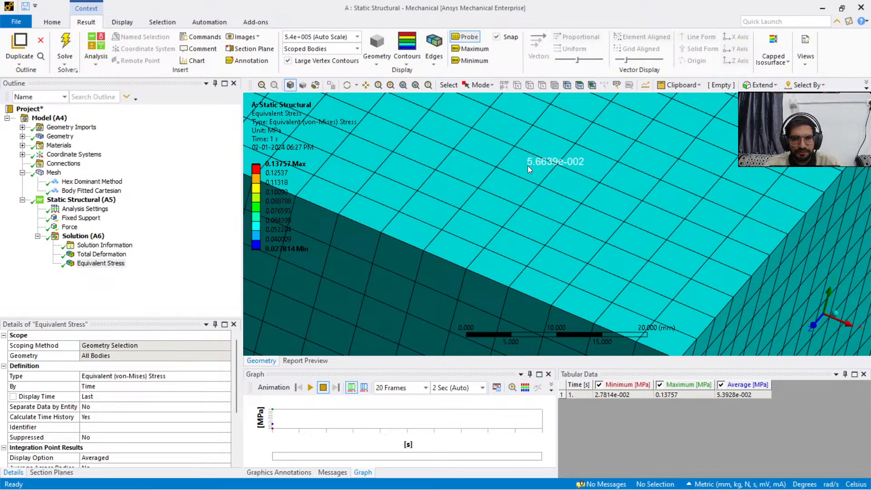
pyautogui.scroll(-3, 522, 177)
pyautogui.scroll(-6, 517, 183)
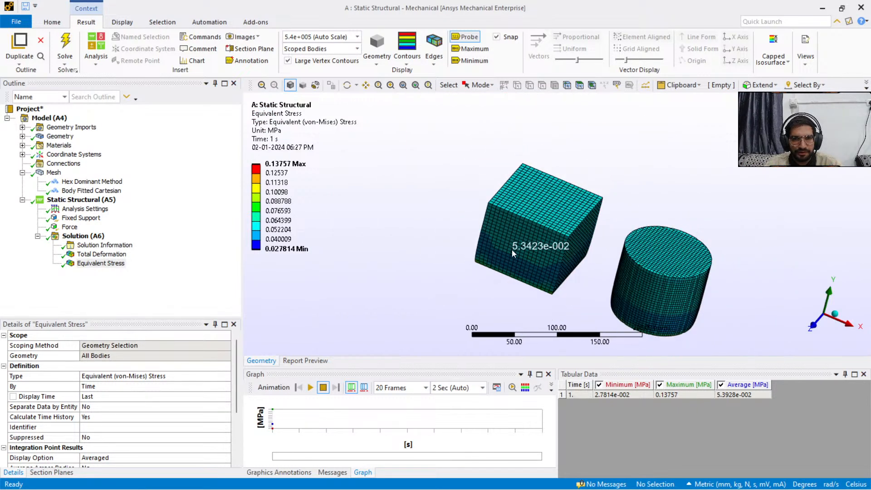
# Step: Probe the equivalent stress around the cube's lower corner and along the edges of its bottom face
pyautogui.moveTo(511, 250)
pyautogui.mouseDown(button='middle')
pyautogui.moveTo(508, 225)
pyautogui.moveTo(525, 251)
pyautogui.mouseUp(button='middle')
pyautogui.scroll(5, 528, 261)
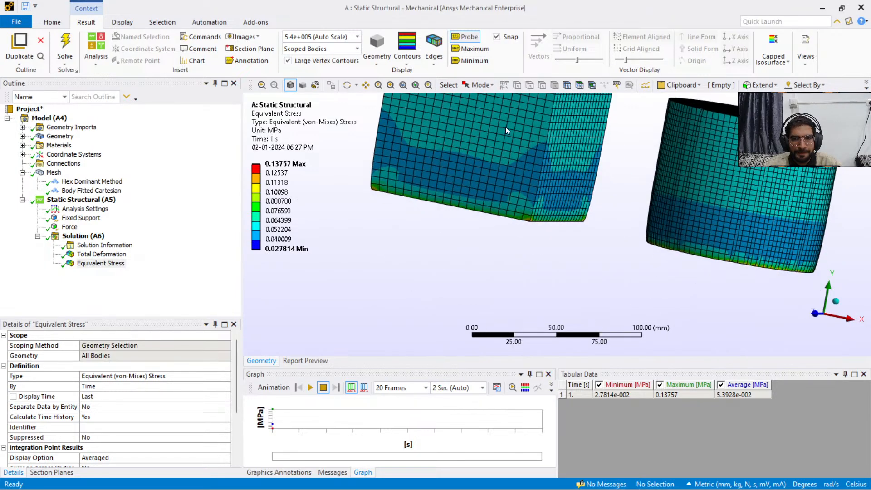
pyautogui.scroll(6, 489, 200)
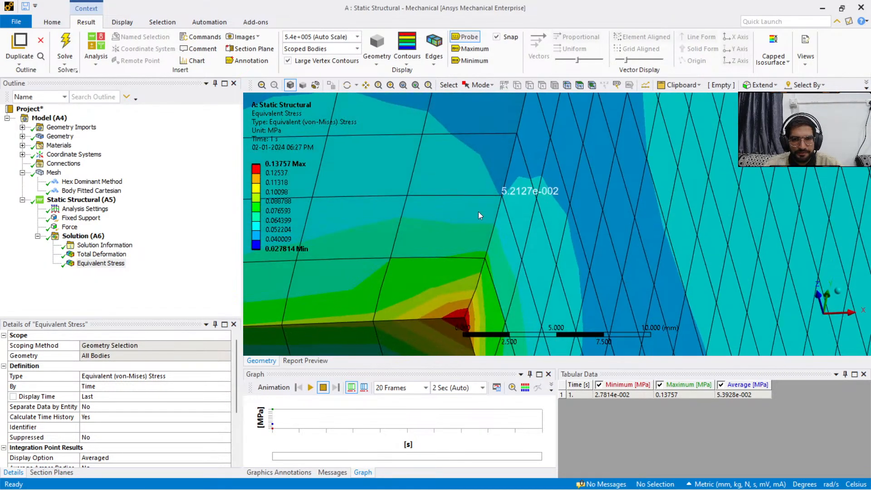
pyautogui.moveTo(478, 212); pyautogui.dragTo(515, 186, button='middle')
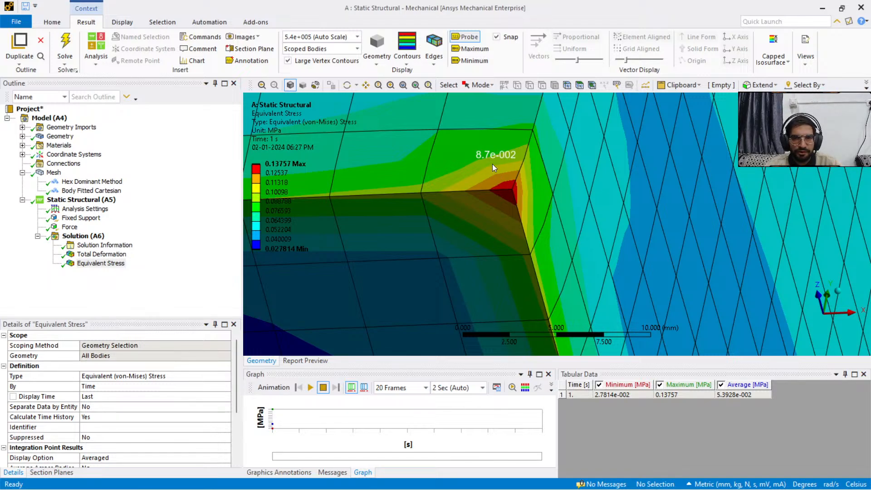
pyautogui.scroll(2, 482, 128)
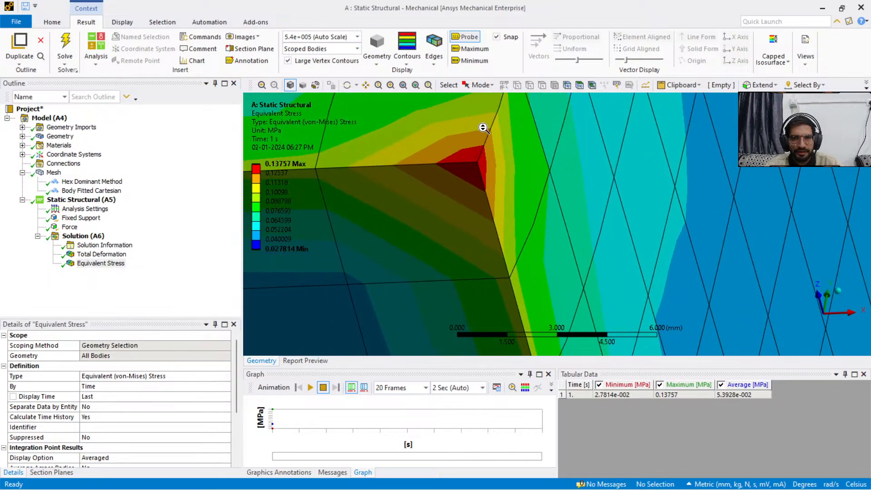
pyautogui.scroll(-3, 487, 136)
pyautogui.scroll(-2, 537, 154)
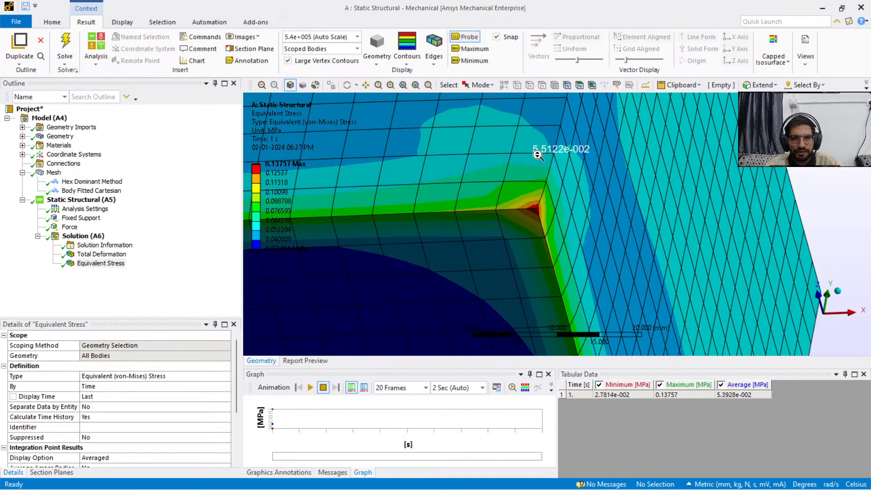
pyautogui.scroll(-2, 526, 151)
pyautogui.scroll(-5, 494, 152)
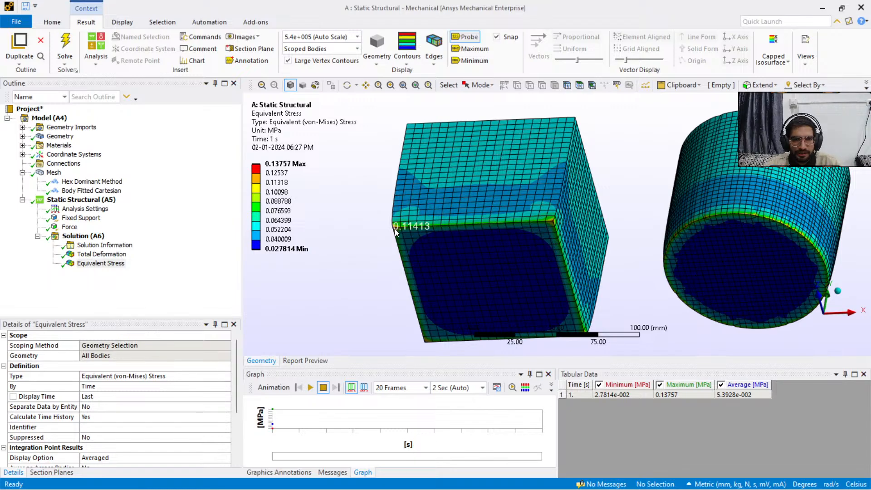
pyautogui.moveTo(472, 222); pyautogui.dragTo(499, 263, button='middle')
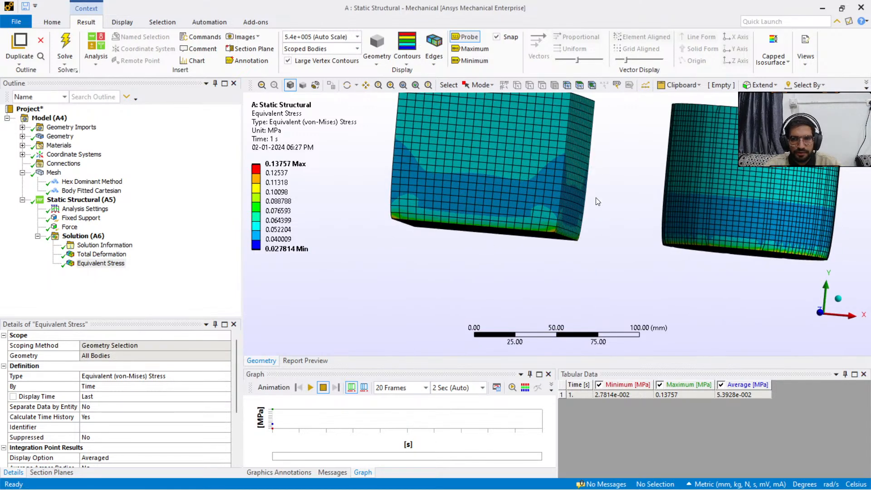
# Step: Examine the equivalent stress concentrations along the cylinder's bottom rim up close, following the rim around the body
pyautogui.keyDown('ctrl'); pyautogui.moveTo(775, 187); pyautogui.dragTo(564, 262, button='middle'); pyautogui.keyUp('ctrl')
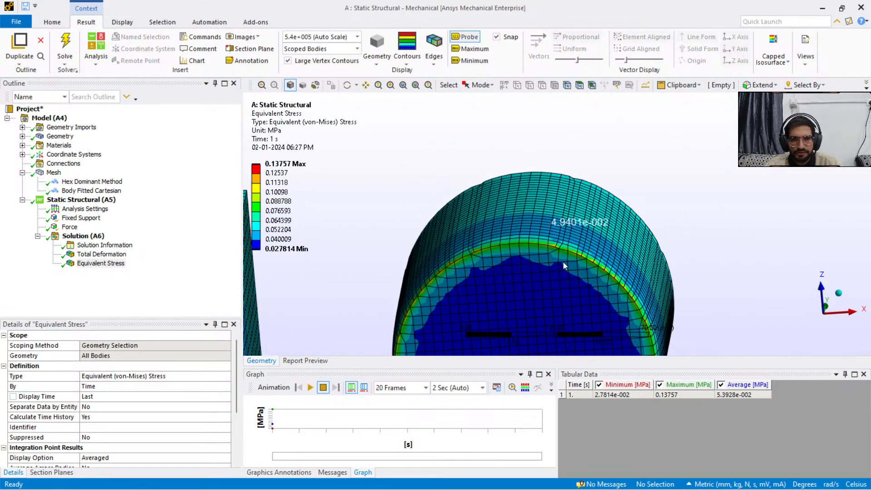
pyautogui.scroll(5, 573, 253)
pyautogui.keyDown('ctrl'); pyautogui.moveTo(669, 297); pyautogui.dragTo(619, 244, button='middle'); pyautogui.keyUp('ctrl')
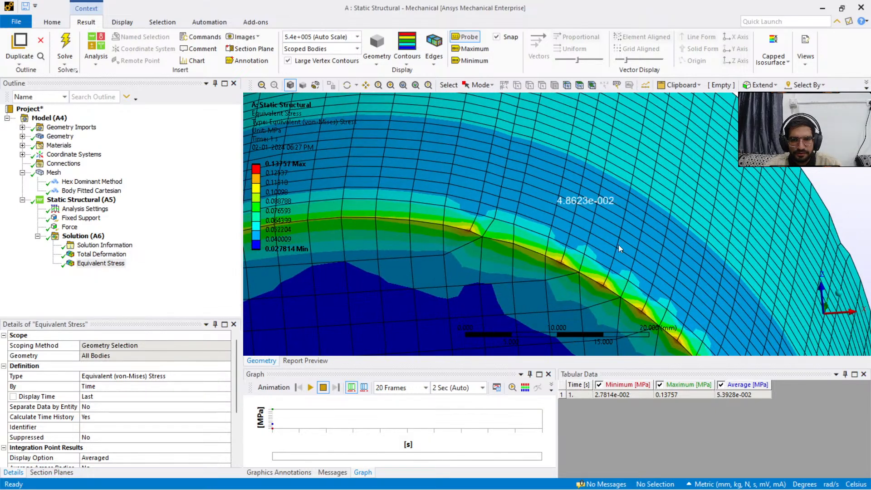
pyautogui.keyDown('ctrl'); pyautogui.moveTo(645, 349); pyautogui.dragTo(523, 211, button='middle'); pyautogui.keyUp('ctrl')
pyautogui.scroll(3, 523, 212)
pyautogui.scroll(3, 549, 176)
pyautogui.keyDown('ctrl'); pyautogui.moveTo(549, 155); pyautogui.dragTo(502, 181, button='middle'); pyautogui.keyUp('ctrl')
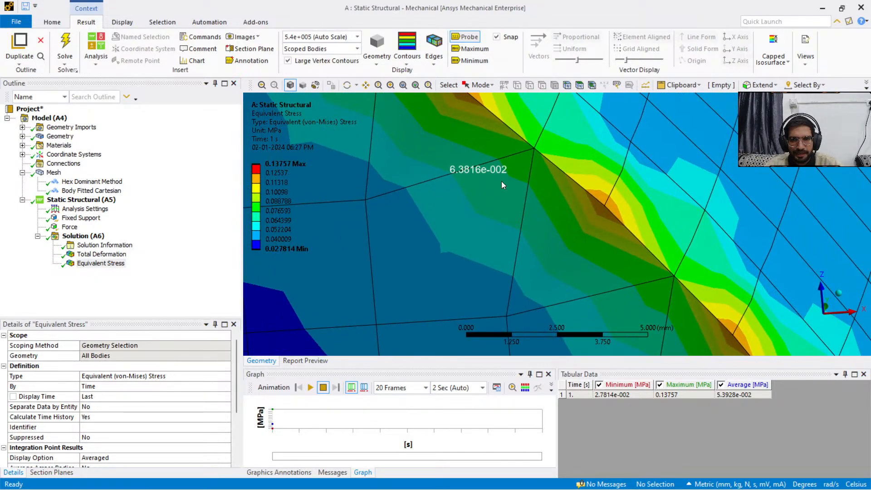
pyautogui.keyDown('ctrl'); pyautogui.moveTo(568, 176); pyautogui.dragTo(528, 114, button='middle'); pyautogui.keyUp('ctrl')
pyautogui.keyDown('ctrl'); pyautogui.moveTo(595, 255); pyautogui.dragTo(496, 103, button='middle'); pyautogui.keyUp('ctrl')
pyautogui.keyDown('ctrl'); pyautogui.moveTo(634, 273); pyautogui.dragTo(513, 80, button='middle'); pyautogui.keyUp('ctrl')
pyautogui.keyDown('ctrl'); pyautogui.moveTo(629, 240); pyautogui.dragTo(525, 96, button='middle'); pyautogui.keyUp('ctrl')
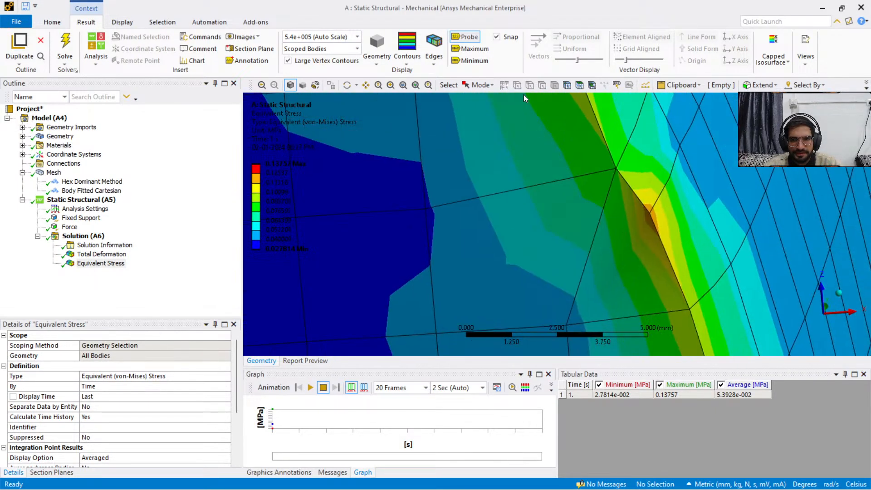
pyautogui.keyDown('ctrl'); pyautogui.moveTo(638, 181); pyautogui.dragTo(538, 74, button='middle'); pyautogui.keyUp('ctrl')
pyautogui.keyDown('ctrl'); pyautogui.moveTo(600, 267); pyautogui.dragTo(613, 113, button='middle'); pyautogui.keyUp('ctrl')
# Step: Probe the equivalent stress across the cylinder's bottom face, with the whole face in view
pyautogui.scroll(-12, 598, 283)
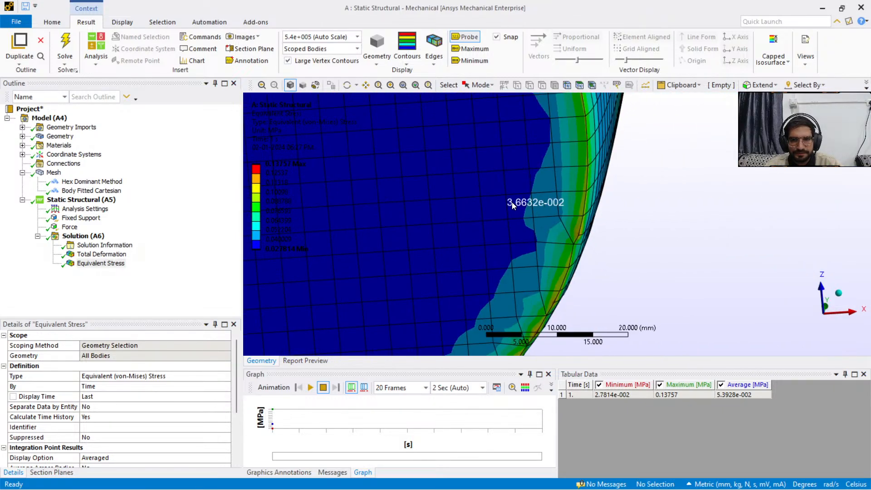
pyautogui.keyDown('ctrl'); pyautogui.moveTo(474, 212); pyautogui.dragTo(562, 255, button='middle'); pyautogui.keyUp('ctrl')
pyautogui.moveTo(541, 190)
pyautogui.mouseDown(button='middle')
pyautogui.moveTo(535, 223)
pyautogui.moveTo(539, 208)
pyautogui.mouseUp(button='middle')
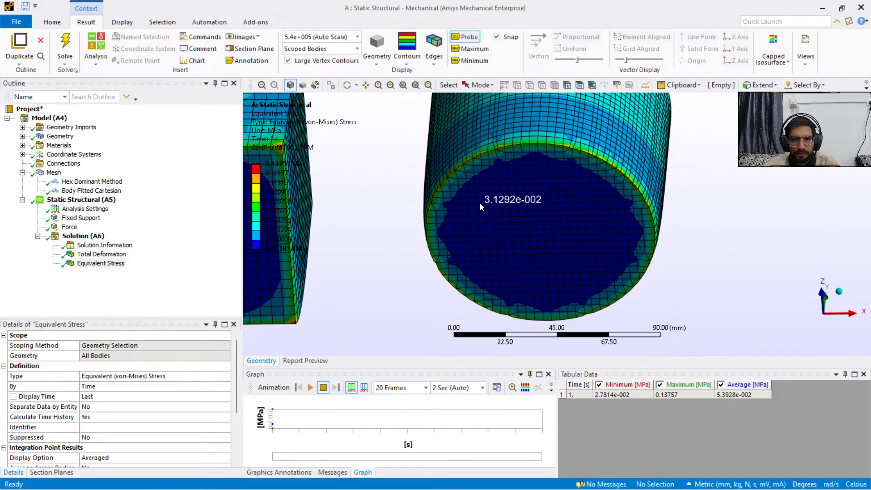
pyautogui.scroll(2, 544, 220)
pyautogui.scroll(-3, 544, 220)
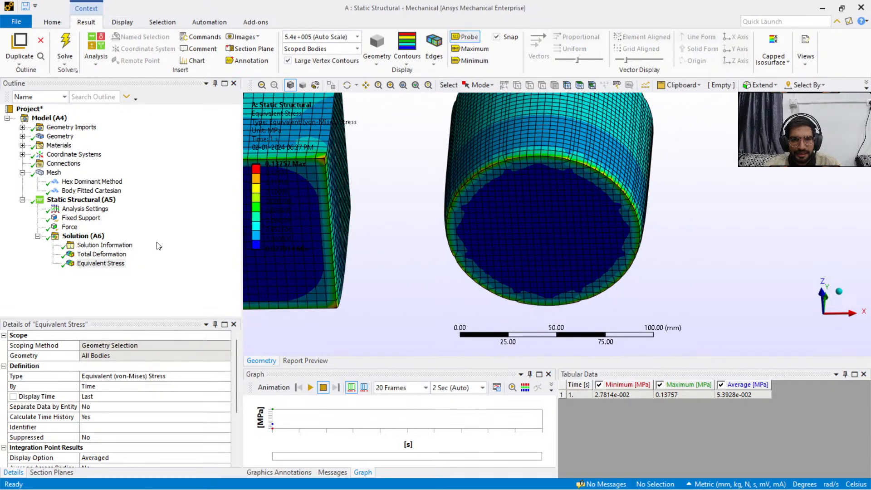
# Step: Compare the Total Deformation result with the faces carrying the Fixed Support and the Force
pyautogui.click(82, 255)
pyautogui.scroll(-3, 533, 211)
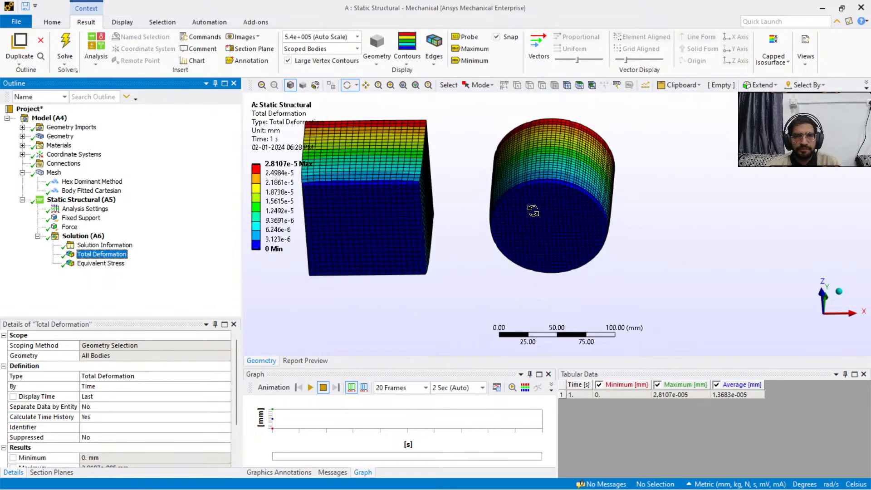
pyautogui.click(81, 219)
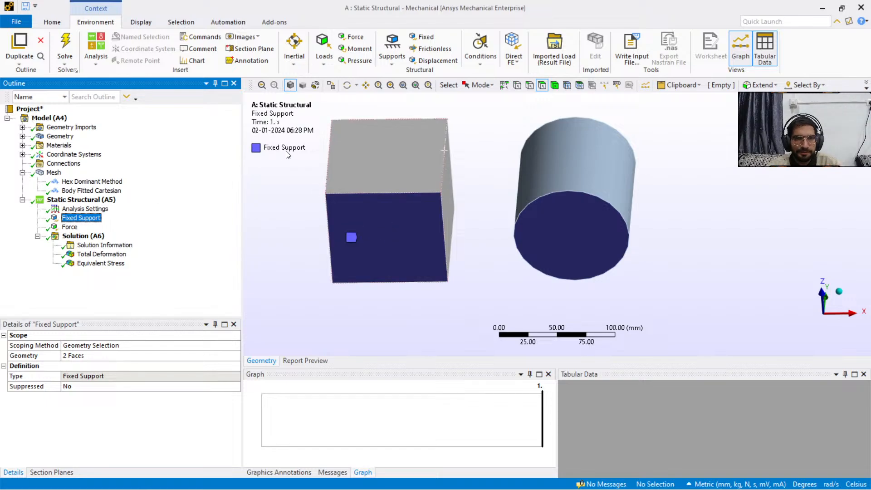
pyautogui.click(109, 255)
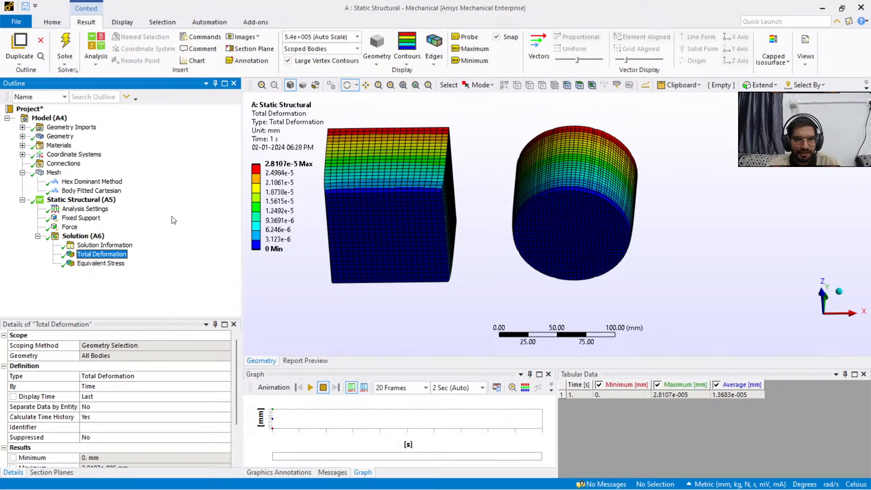
pyautogui.click(85, 227)
pyautogui.moveTo(446, 157); pyautogui.dragTo(460, 229, button='middle')
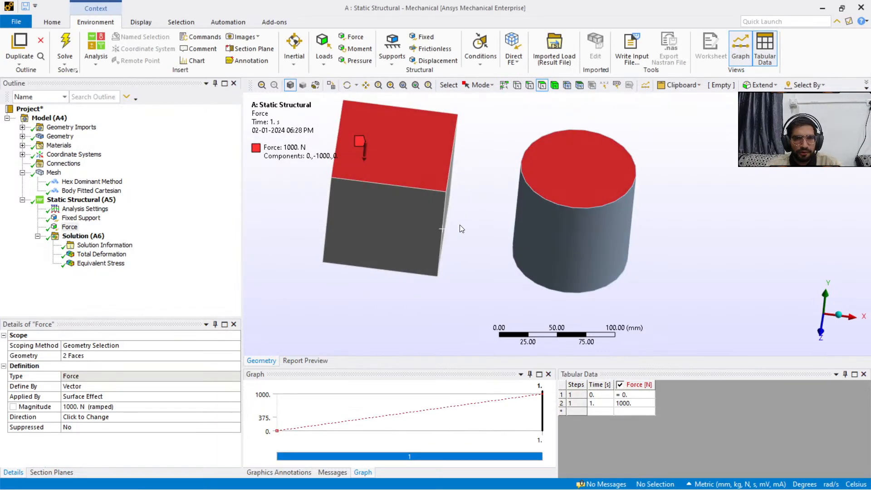
pyautogui.click(110, 255)
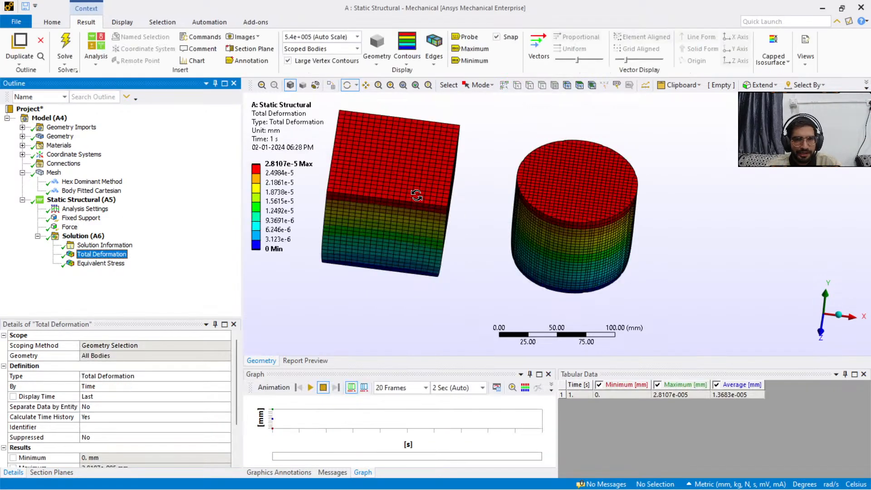
pyautogui.moveTo(395, 200); pyautogui.dragTo(457, 186, button='middle')
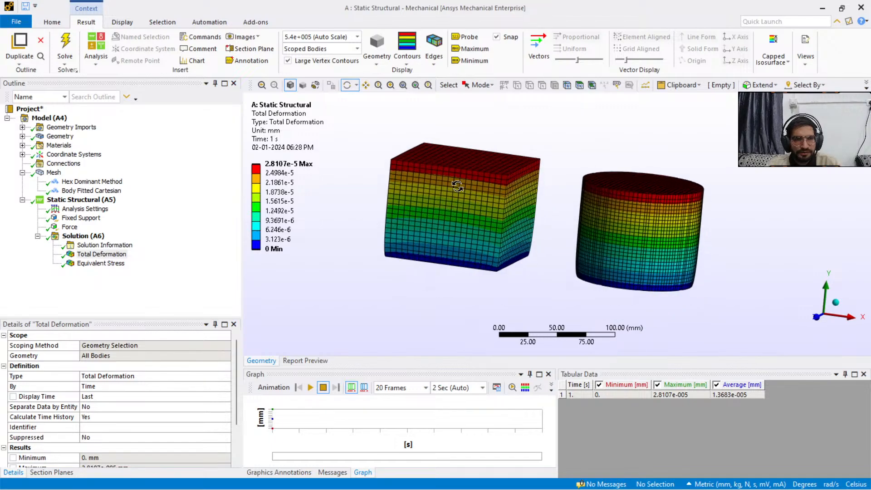
# Step: Set the global mesh element size to 10 mm and check the Total Deformation and Equivalent Stress results
pyautogui.click(54, 173)
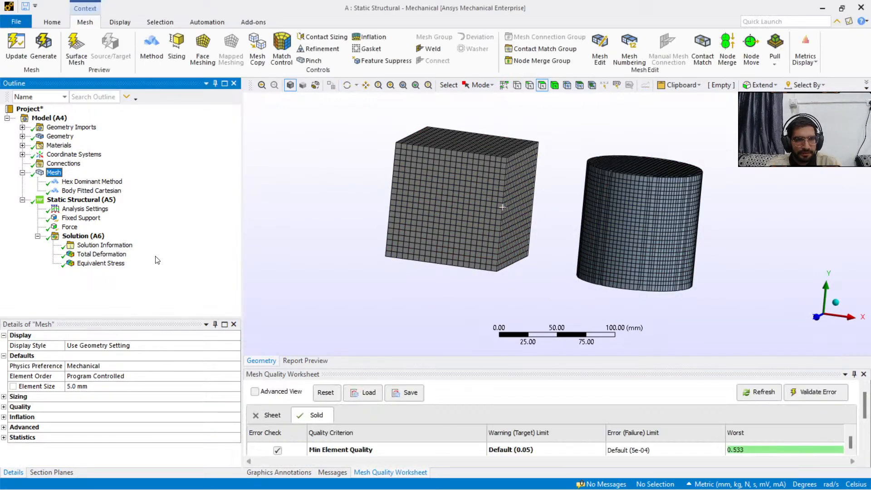
pyautogui.click(82, 388)
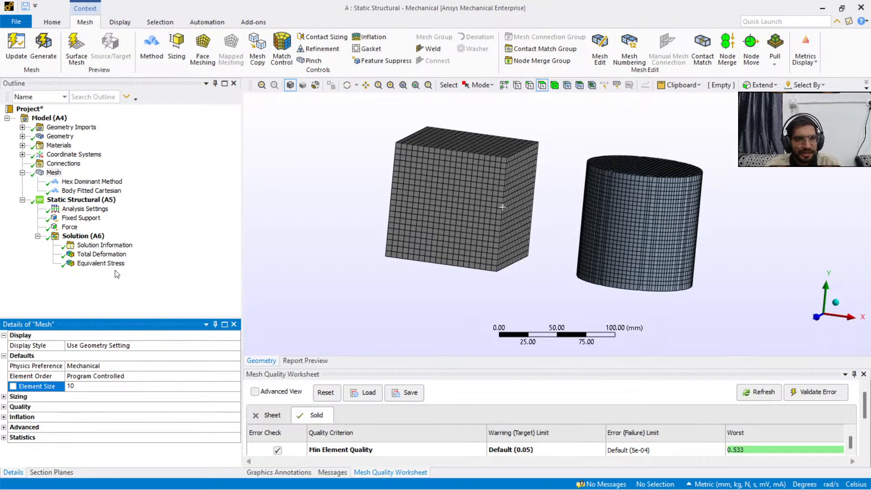
pyautogui.click(109, 255)
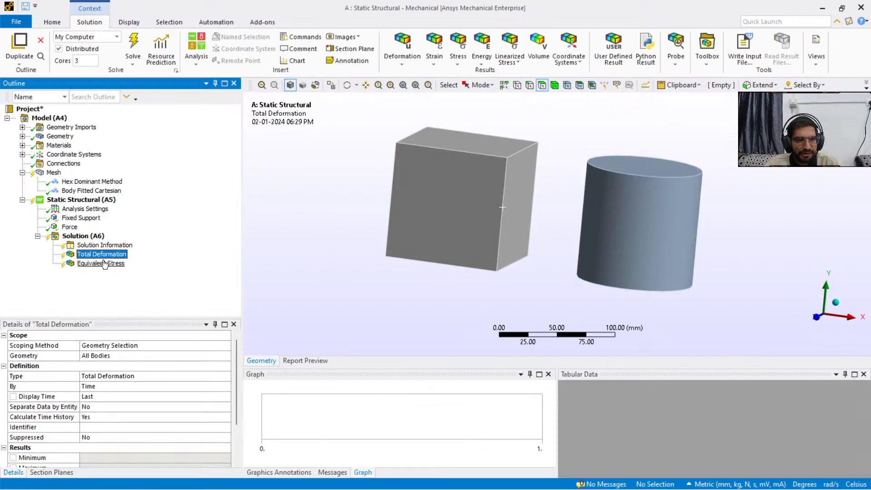
pyautogui.click(99, 265)
pyautogui.click(100, 256)
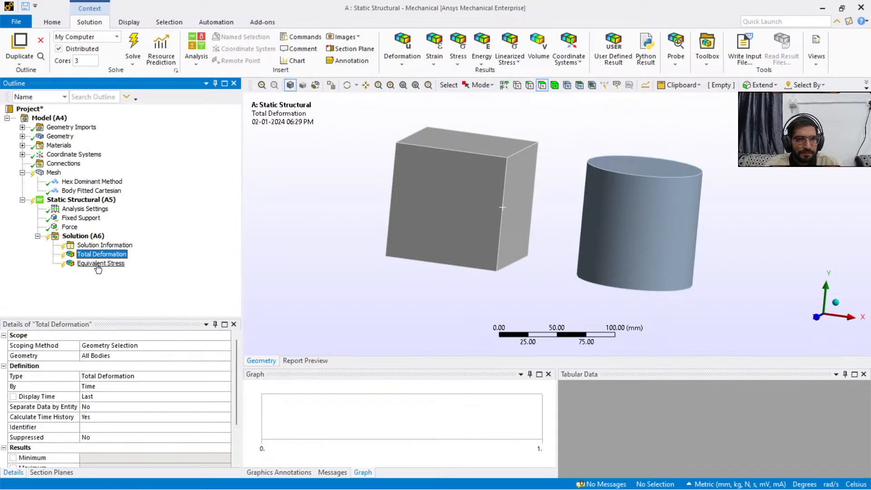
pyautogui.click(98, 267)
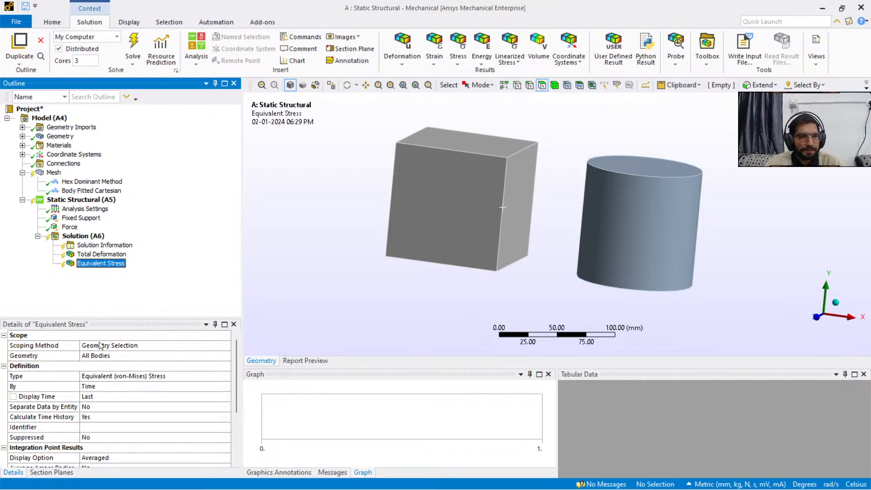
# Step: Delete the Body Fitted Cartesian and Hex Dominant methods from the mesh
pyautogui.click(54, 173)
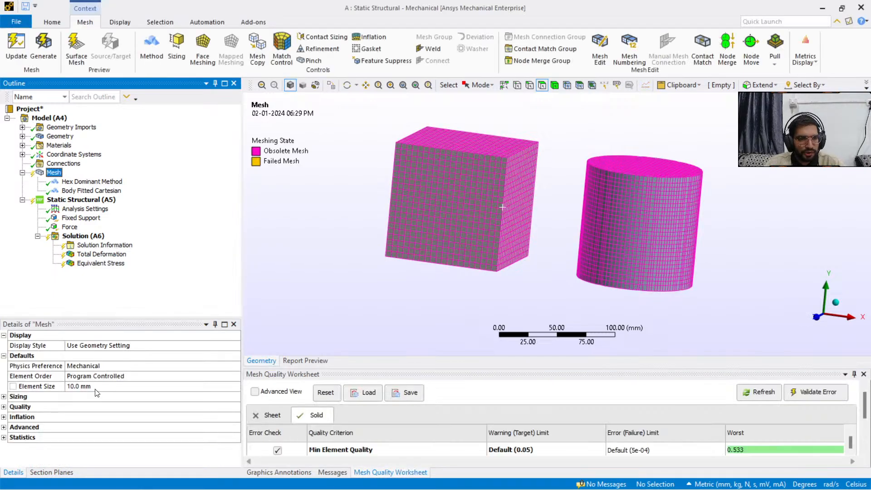
pyautogui.click(93, 182)
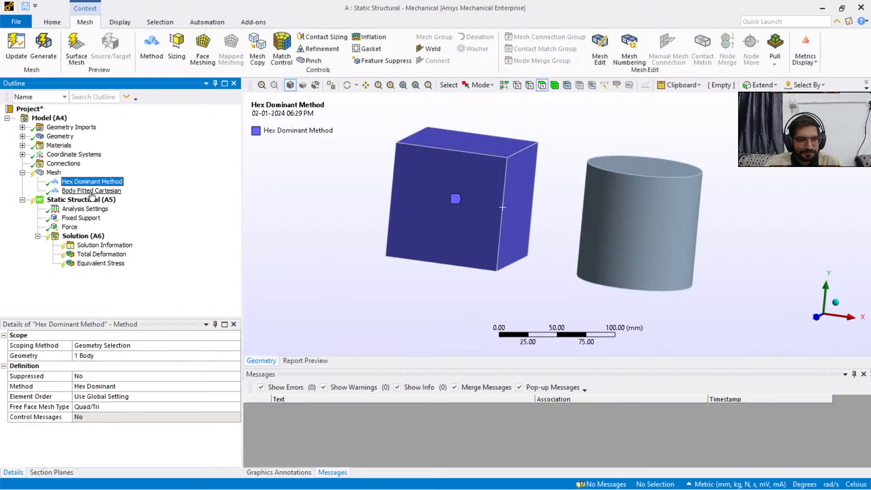
pyautogui.click(91, 188)
pyautogui.press('Delete')
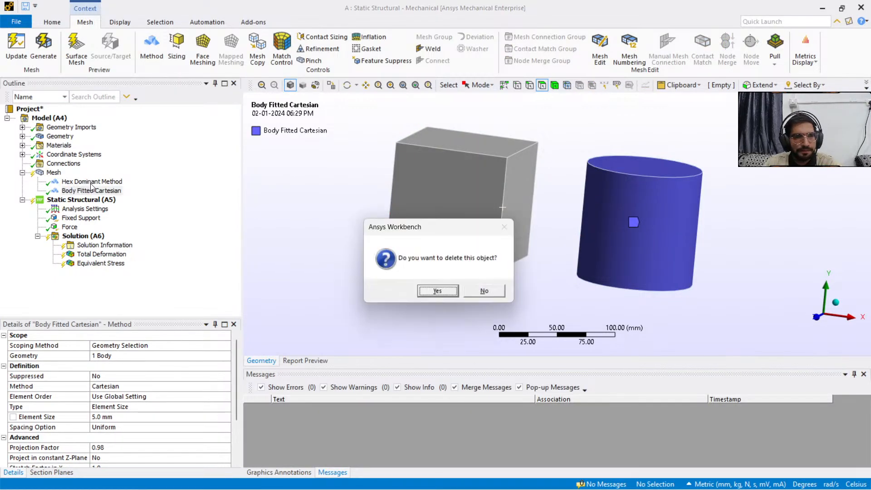
pyautogui.press('Return')
pyautogui.click(89, 181)
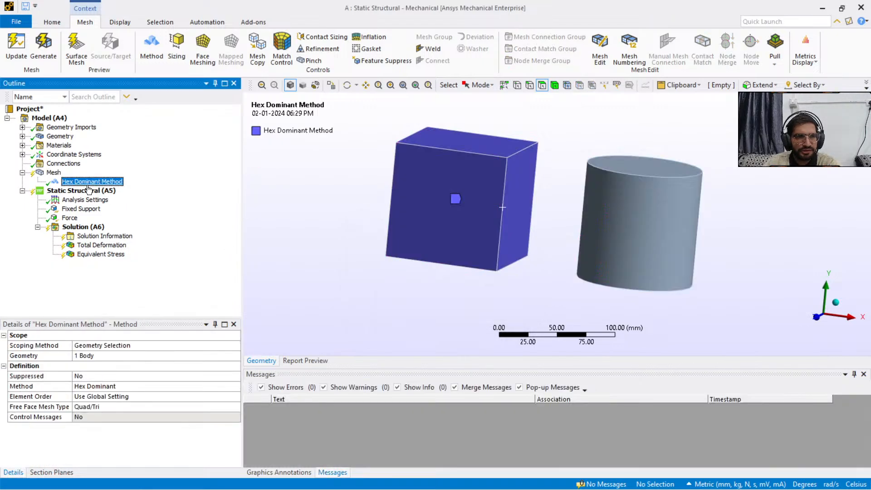
pyautogui.press('Delete')
pyautogui.click(423, 292)
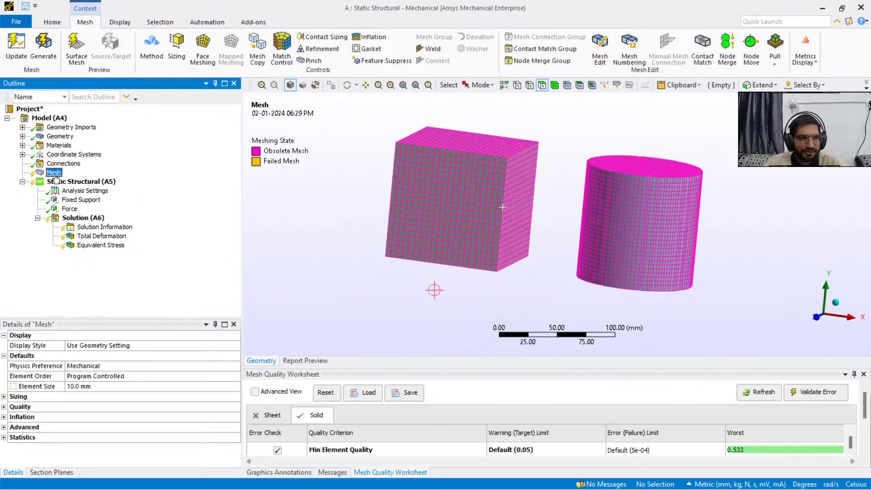
# Step: Set the global mesh element size to 50 mm and generate the mesh
pyautogui.click(115, 385)
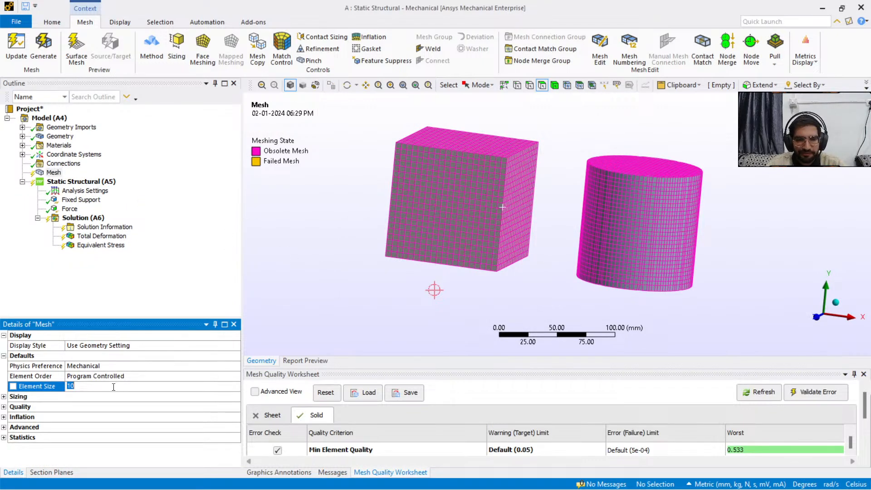
pyautogui.write('50')
pyautogui.click(74, 263)
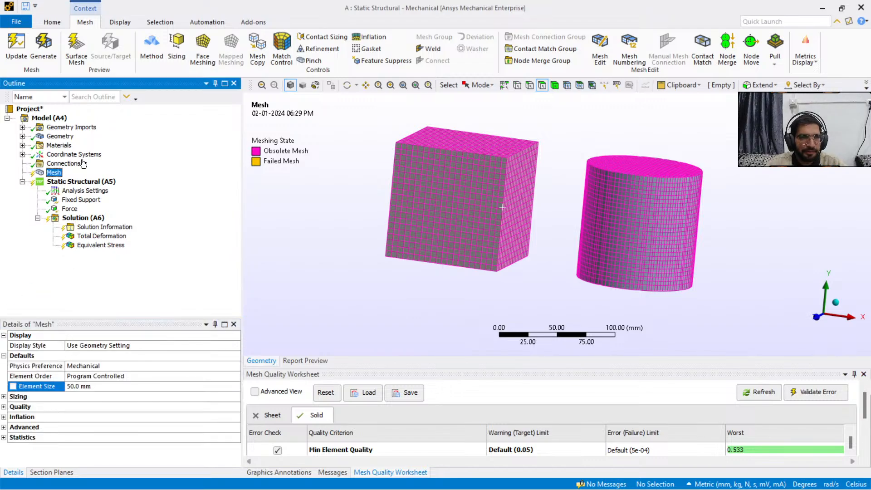
pyautogui.click(44, 45)
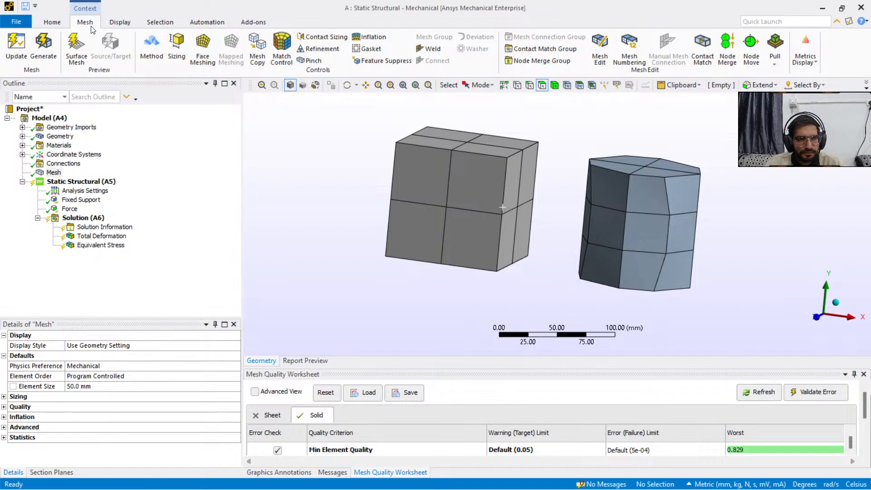
# Step: Solve the static structural analysis with the 50 mm mesh and examine the Total Deformation and Equivalent Stress results on both bodies
pyautogui.click(56, 23)
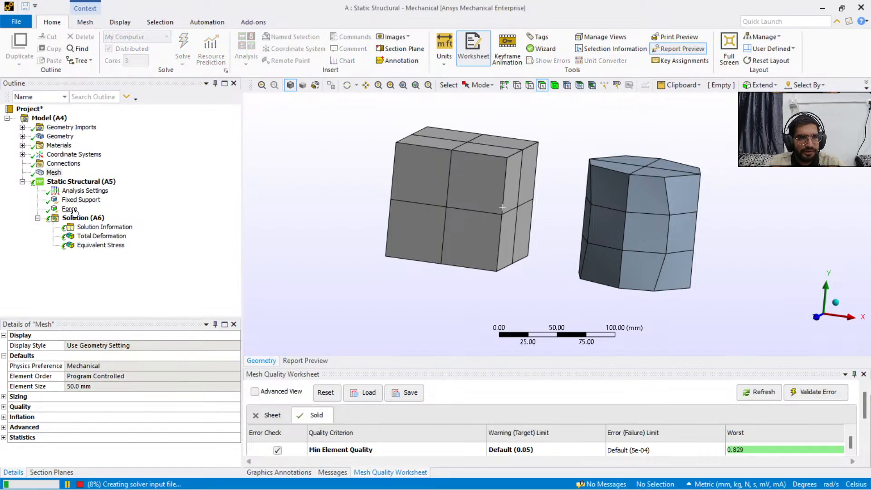
pyautogui.click(121, 236)
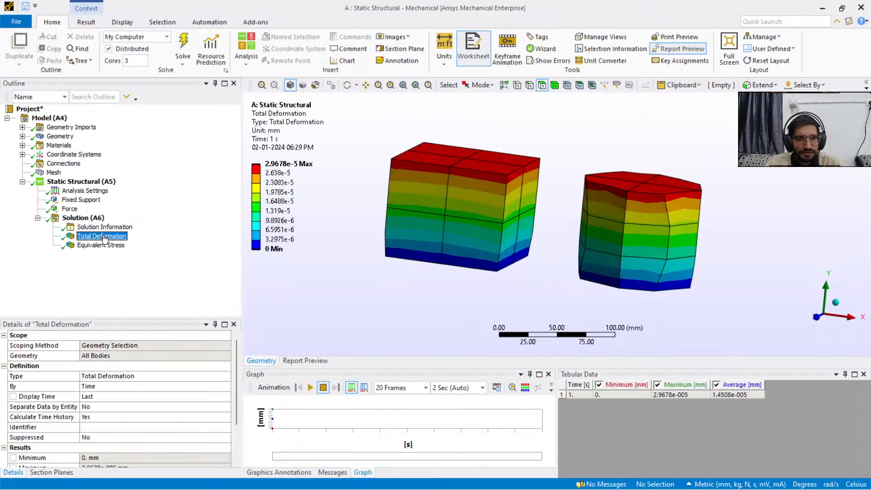
pyautogui.click(101, 245)
pyautogui.scroll(3, 365, 197)
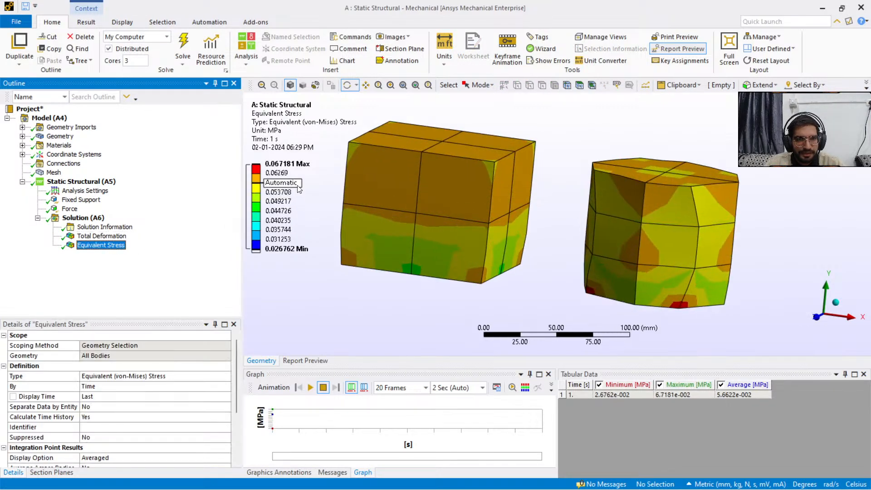
pyautogui.keyDown('ctrl'); pyautogui.moveTo(364, 197); pyautogui.dragTo(469, 205, button='middle'); pyautogui.keyUp('ctrl')
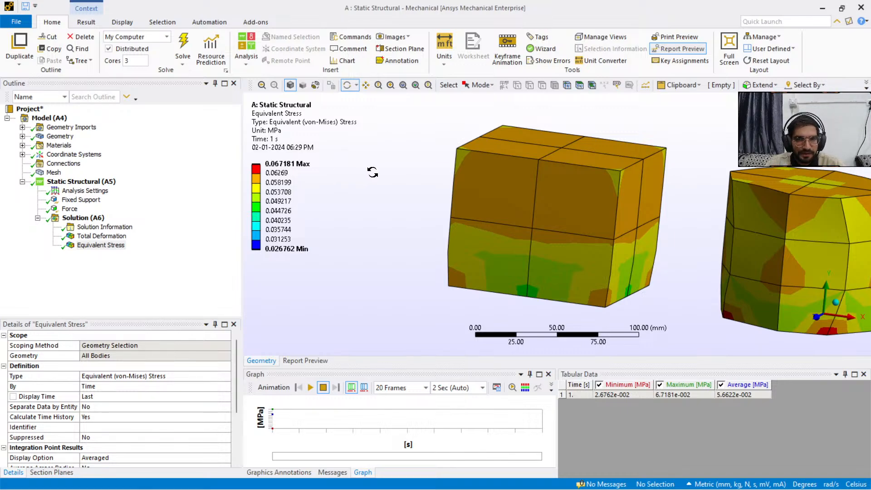
pyautogui.moveTo(370, 171); pyautogui.dragTo(475, 250)
pyautogui.scroll(4, 476, 251)
pyautogui.scroll(-4, 478, 249)
pyautogui.keyDown('ctrl'); pyautogui.moveTo(479, 249); pyautogui.dragTo(522, 223, button='middle'); pyautogui.keyUp('ctrl')
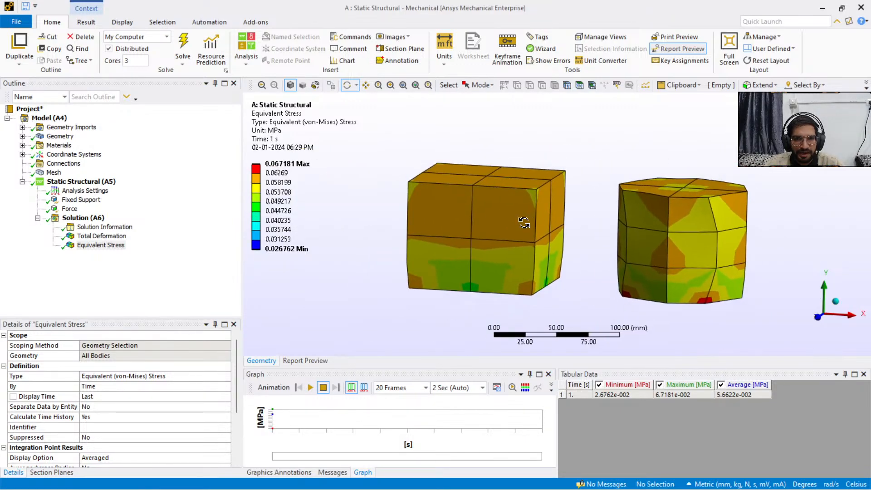
pyautogui.scroll(-3, 517, 218)
pyautogui.scroll(6, 493, 197)
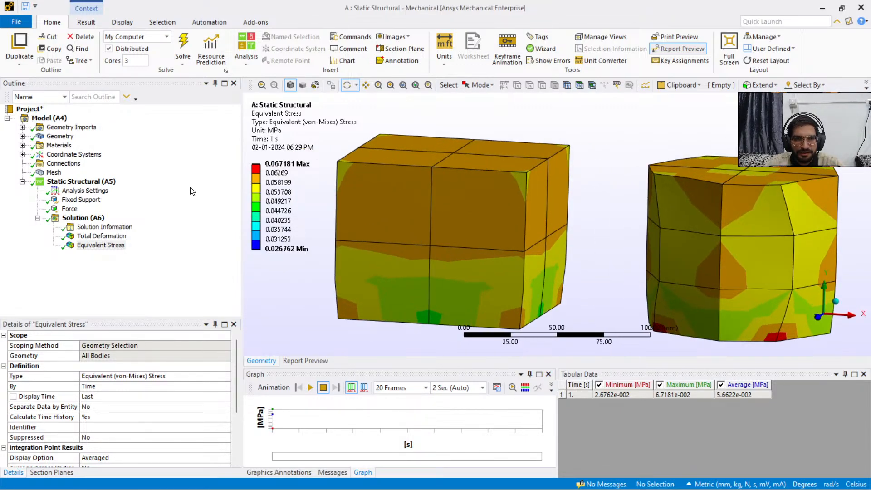
# Step: Measure the length of the cube's upper front edge on the geometry using edge selection
pyautogui.click(60, 136)
pyautogui.click(438, 142)
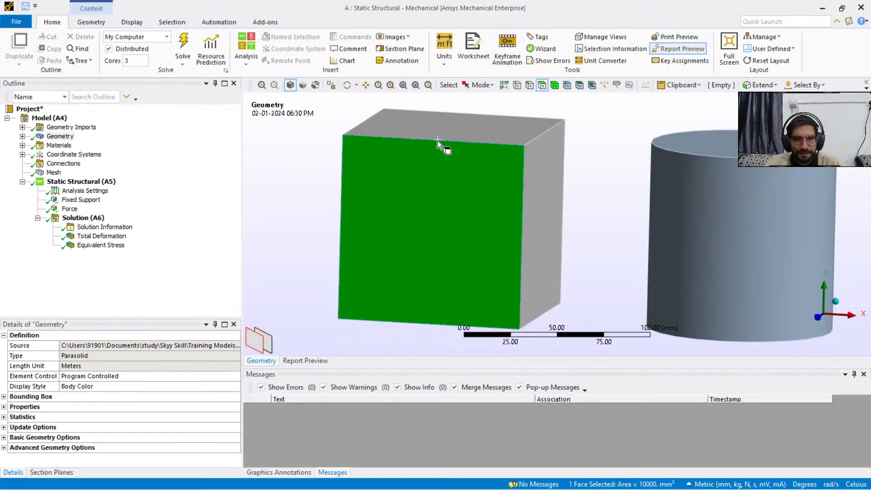
pyautogui.click(422, 137)
pyautogui.click(410, 140)
pyautogui.click(328, 121)
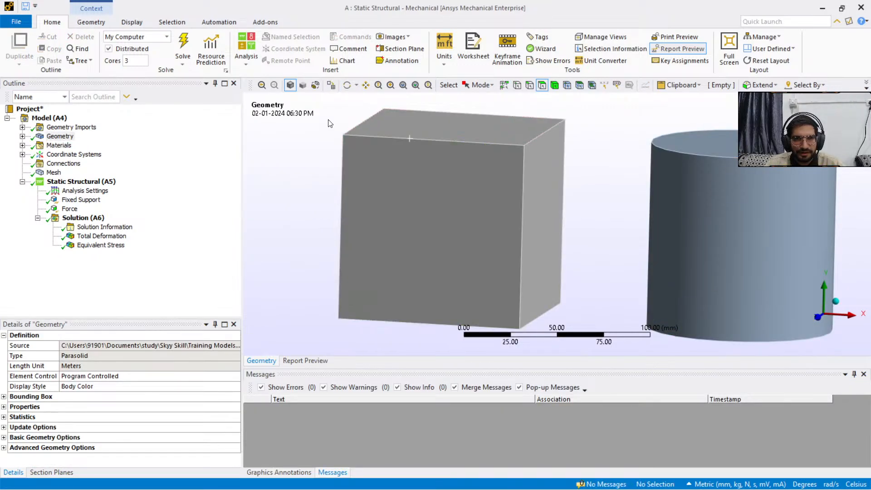
pyautogui.click(529, 90)
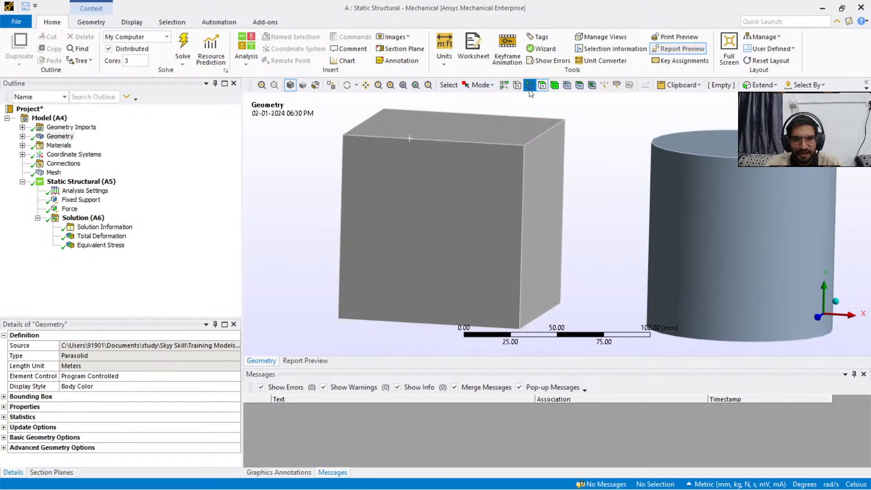
pyautogui.click(439, 142)
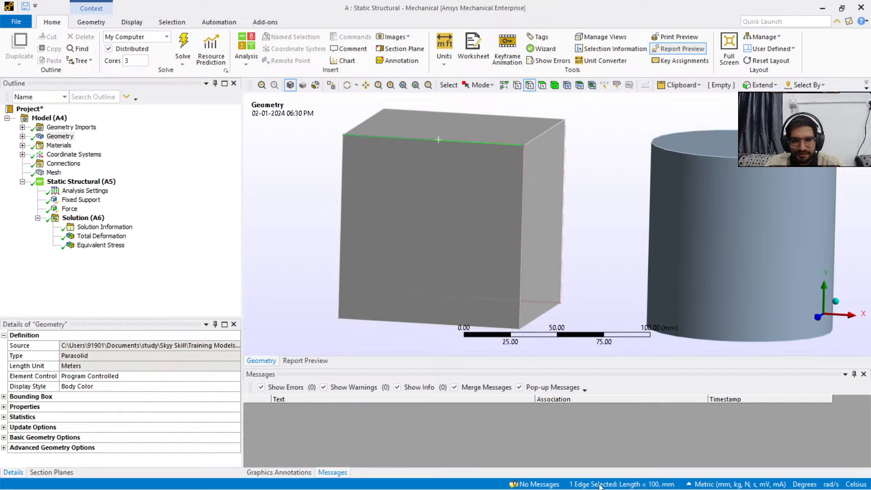
# Step: Compare the Total Deformation and Equivalent Stress results with the 50 mm mesh on the cube and cylinder
pyautogui.click(113, 236)
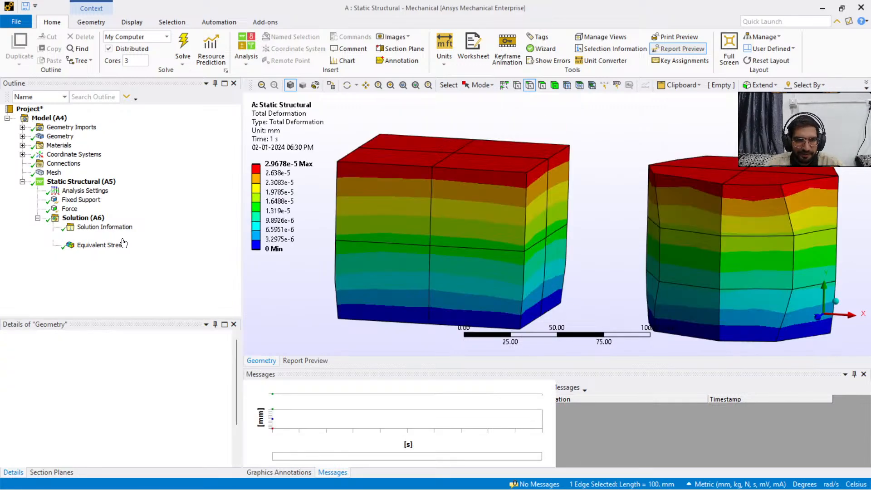
pyautogui.click(101, 245)
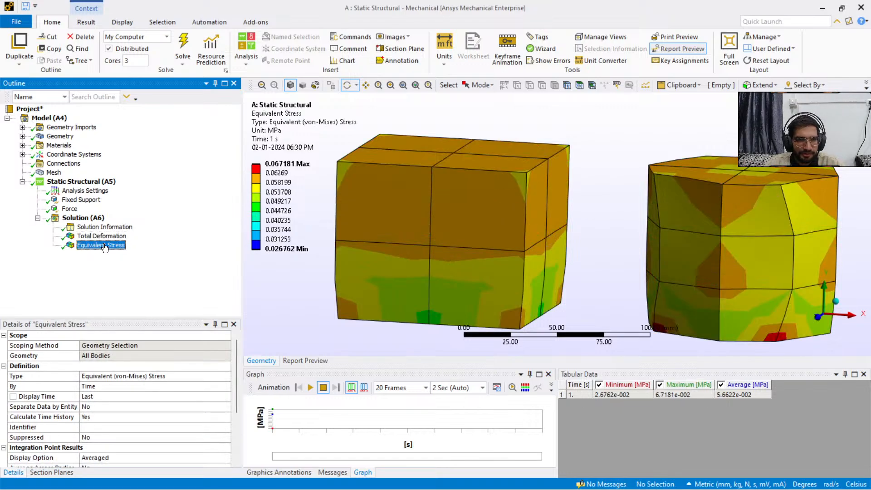
pyautogui.click(52, 173)
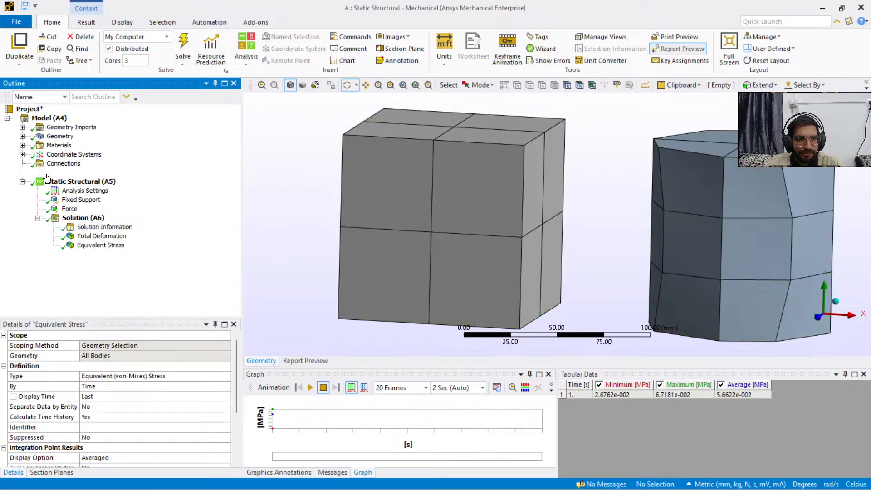
pyautogui.moveTo(372, 175); pyautogui.dragTo(443, 168, button='middle')
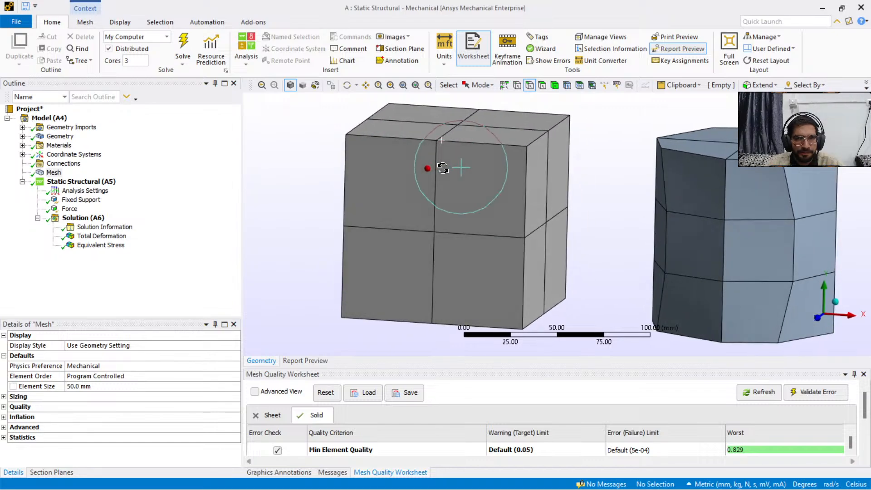
pyautogui.click(110, 236)
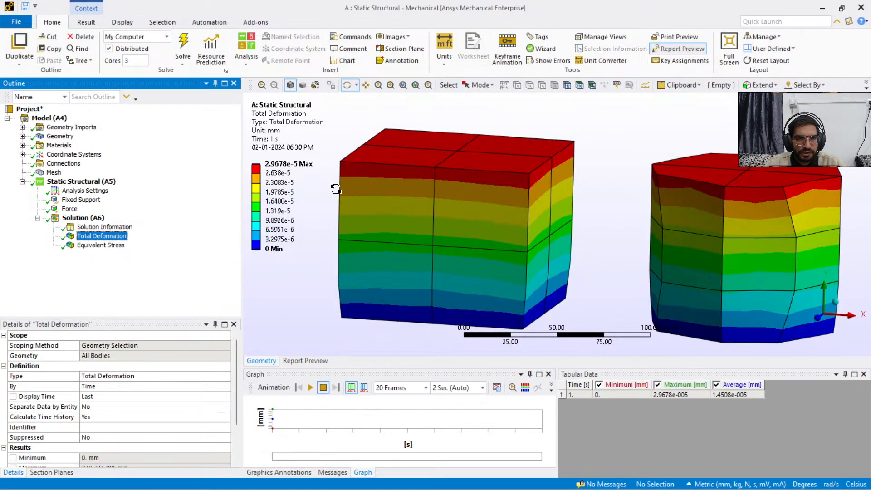
pyautogui.click(105, 246)
pyautogui.keyDown('ctrl'); pyautogui.moveTo(314, 170); pyautogui.dragTo(358, 181, button='middle'); pyautogui.keyUp('ctrl')
pyautogui.scroll(-2, 404, 195)
pyautogui.keyDown('ctrl'); pyautogui.moveTo(455, 211); pyautogui.dragTo(405, 200, button='middle'); pyautogui.keyUp('ctrl')
pyautogui.scroll(-1, 422, 203)
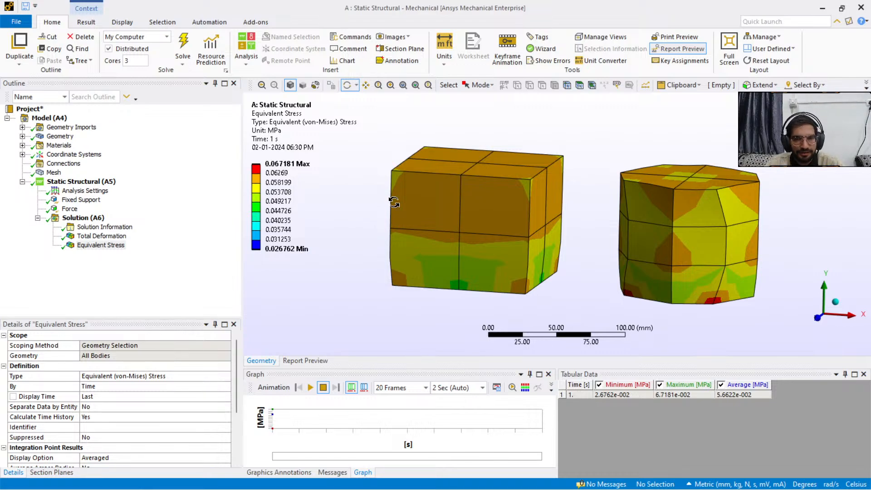
pyautogui.moveTo(360, 179); pyautogui.dragTo(354, 183)
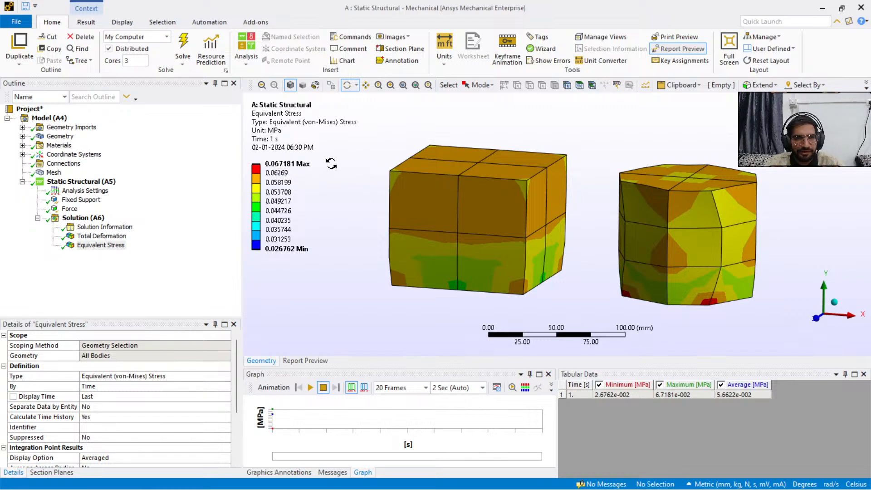
# Step: Set the global mesh element size to 10 mm, solve the analysis and check the Equivalent Stress and Total Deformation results
pyautogui.click(53, 173)
pyautogui.click(92, 389)
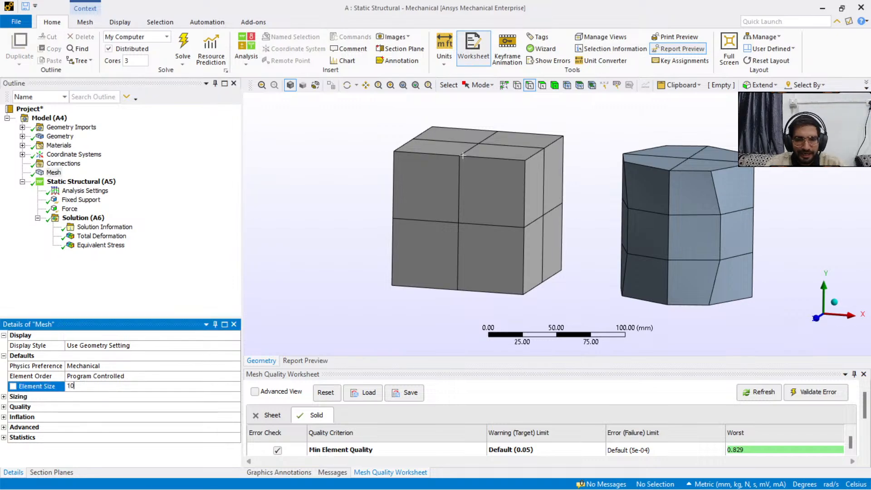
pyautogui.click(50, 300)
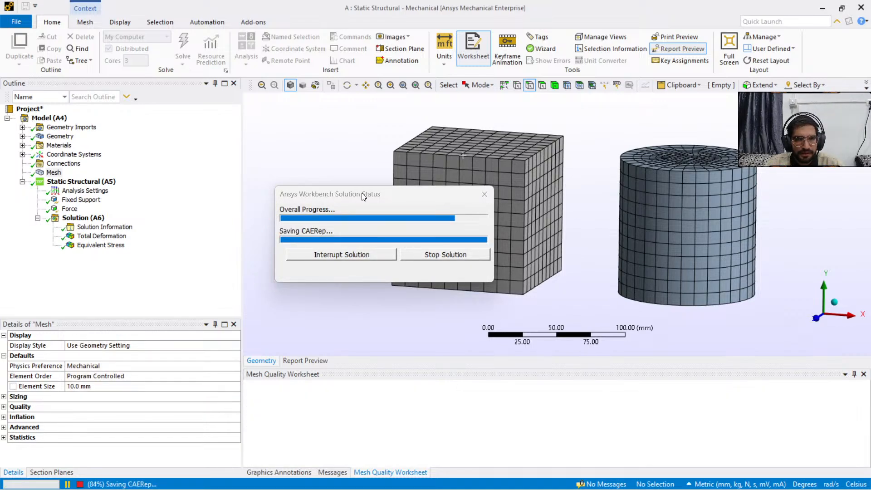
pyautogui.click(94, 236)
pyautogui.click(97, 245)
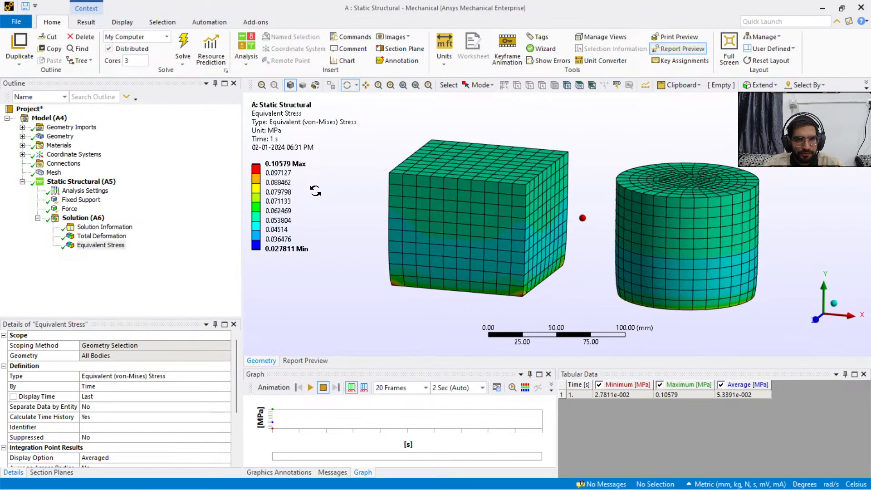
pyautogui.click(87, 229)
pyautogui.click(88, 235)
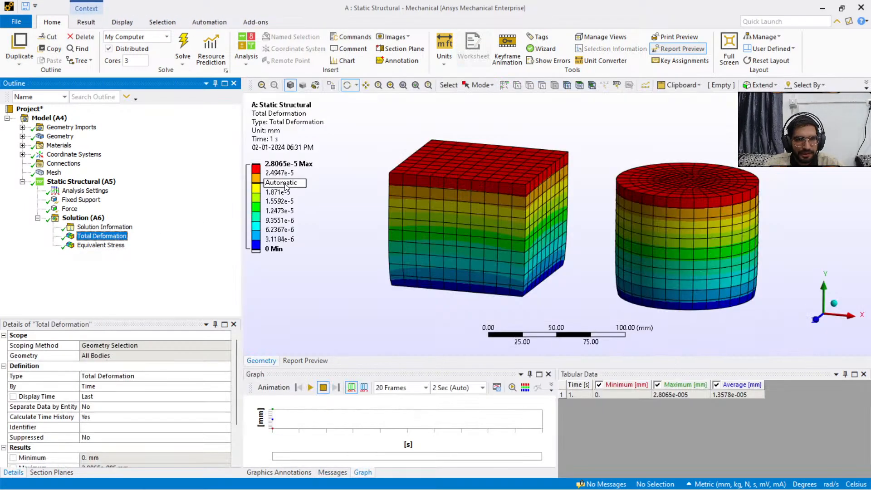
# Step: Set the global mesh element size to 5 mm and solve the analysis
pyautogui.click(54, 173)
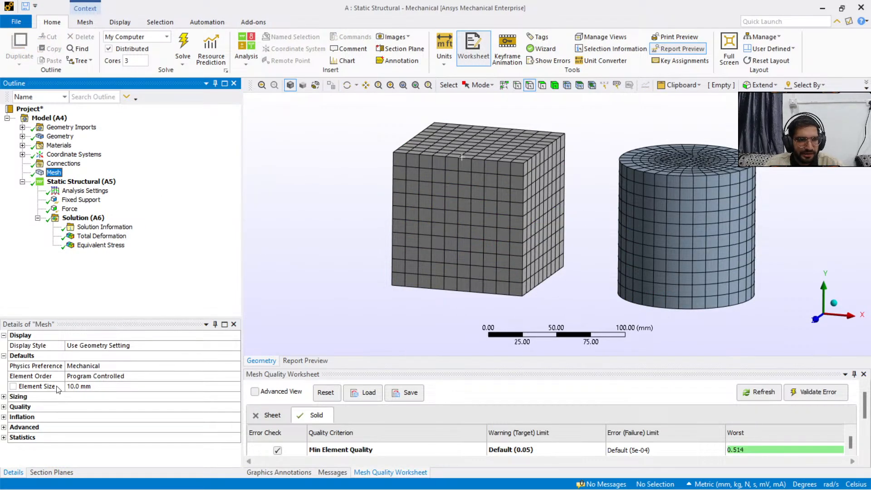
pyautogui.click(93, 384)
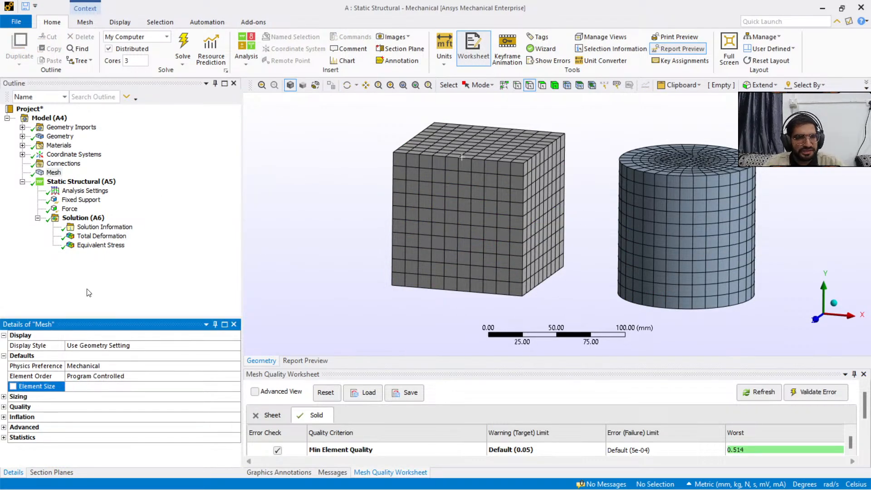
pyautogui.write('5')
pyautogui.press('Return')
pyautogui.click(183, 45)
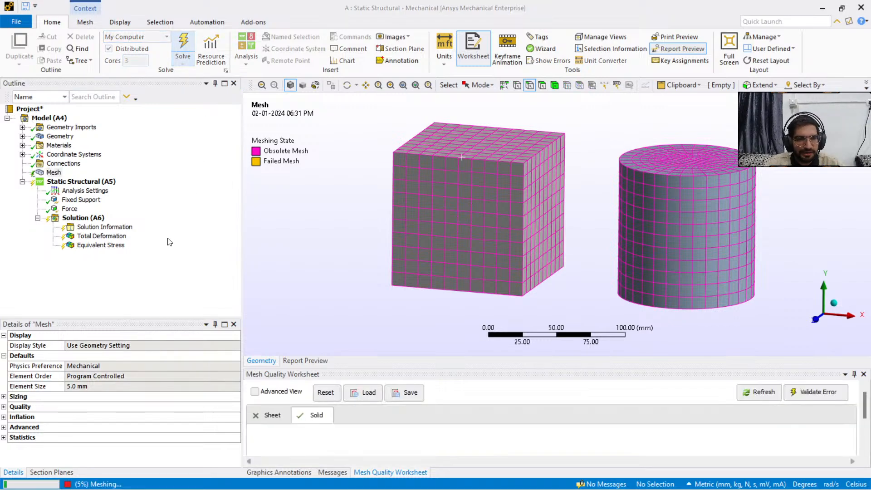
# Step: Examine the Equivalent Stress and Total Deformation results of the 5 mm mesh and view the refined mesh
pyautogui.click(117, 246)
pyautogui.click(102, 236)
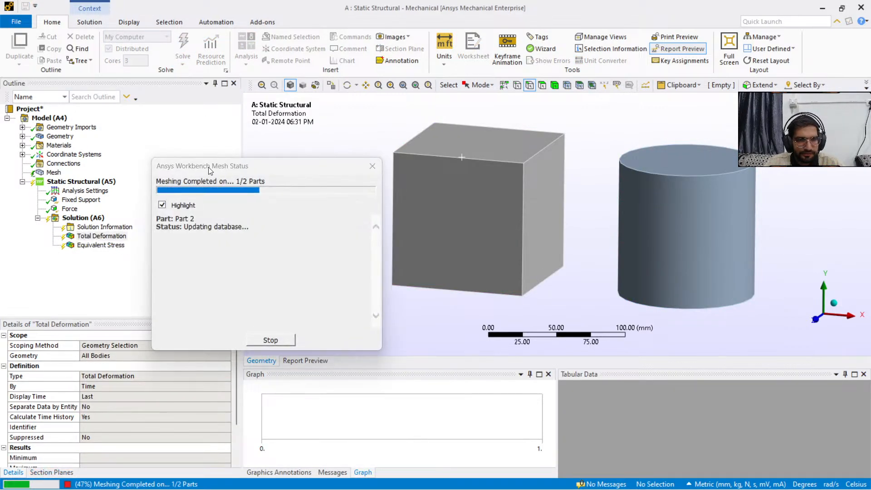
pyautogui.moveTo(208, 167); pyautogui.dragTo(239, 161)
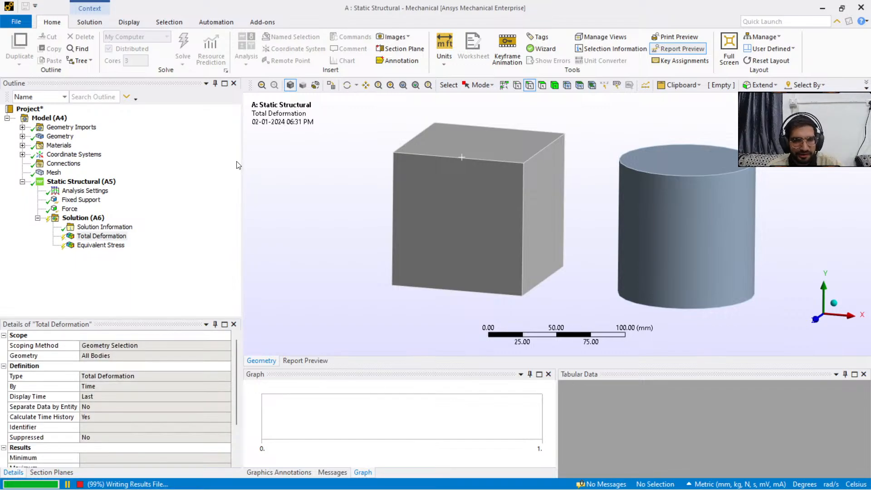
pyautogui.click(100, 245)
pyautogui.moveTo(350, 217)
pyautogui.mouseDown()
pyautogui.moveTo(355, 225)
pyautogui.moveTo(356, 204)
pyautogui.moveTo(358, 213)
pyautogui.mouseUp()
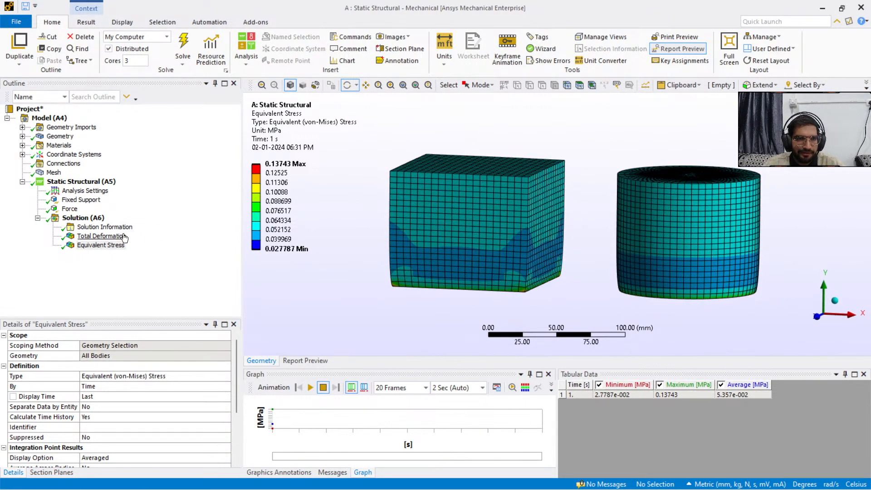
pyautogui.click(54, 172)
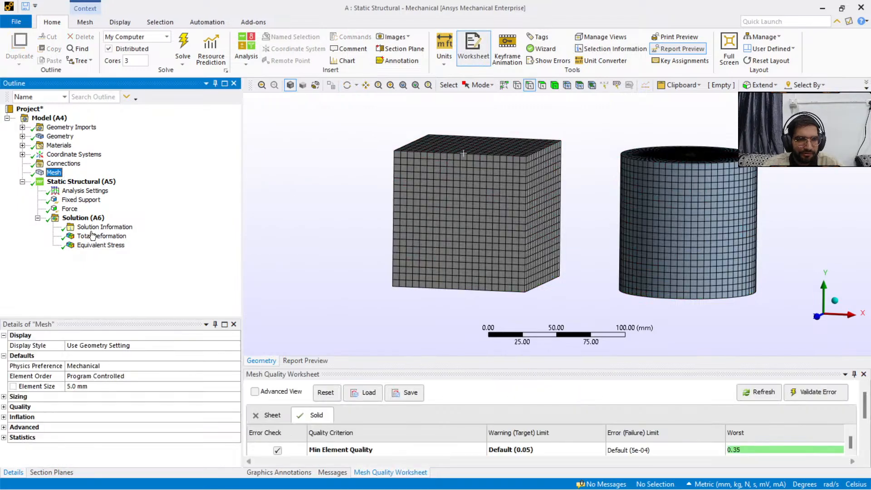
pyautogui.click(92, 236)
pyautogui.click(74, 192)
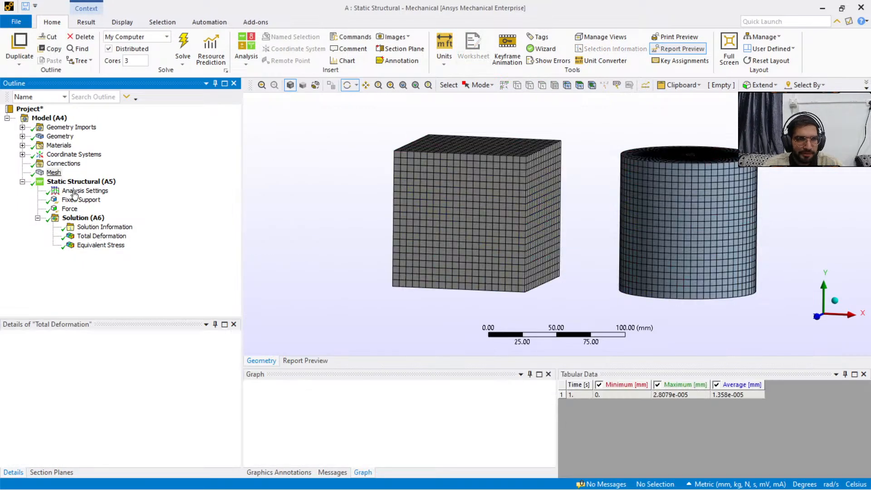
# Step: Set the global mesh element size to 2 mm and start solving the analysis
pyautogui.click(53, 173)
pyautogui.click(116, 385)
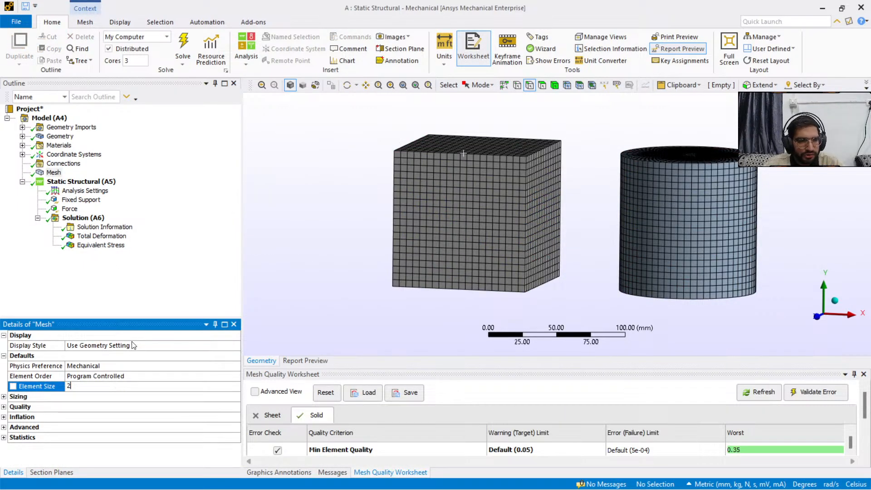
pyautogui.write('2')
pyautogui.press('Return')
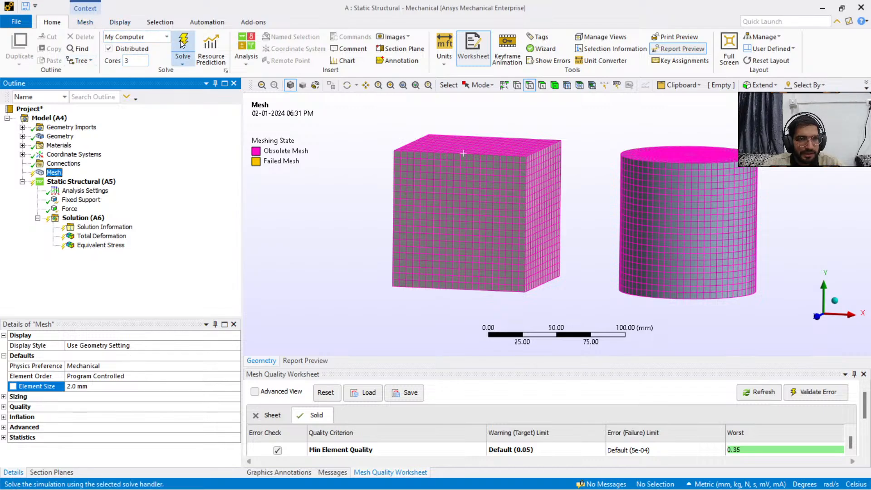
pyautogui.click(181, 43)
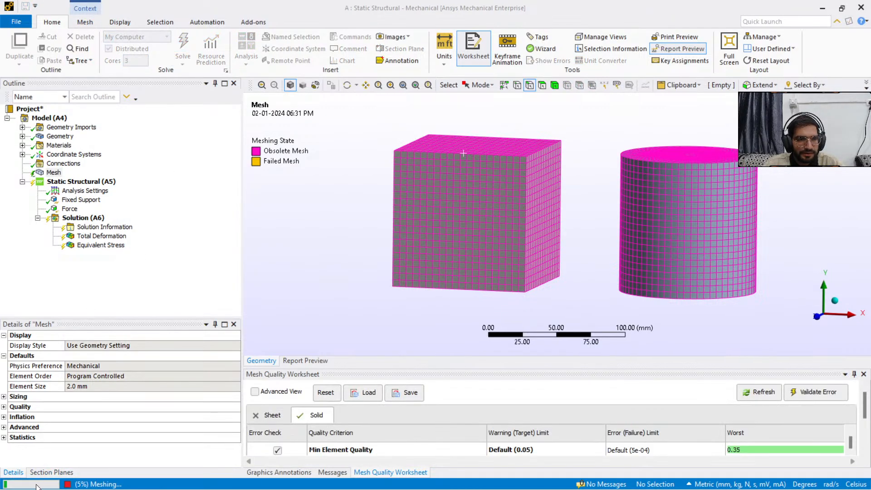
pyautogui.moveTo(251, 160); pyautogui.dragTo(325, 153)
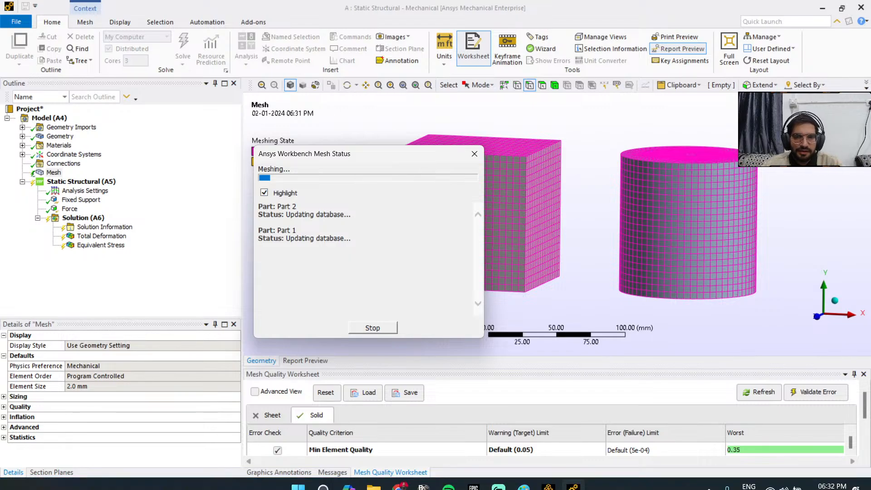
# Step: Switch to the Paint notes and circle the "E.S" label freehand
pyautogui.click(524, 481)
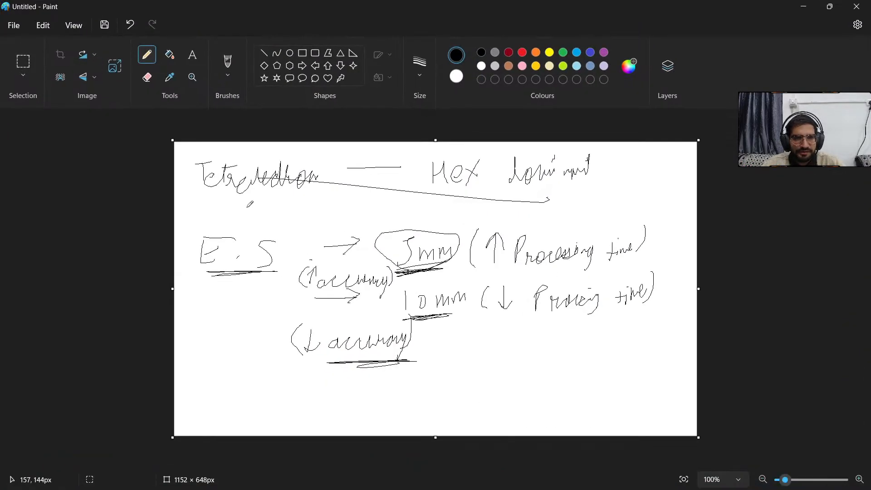
pyautogui.moveTo(288, 225)
pyautogui.mouseDown()
pyautogui.moveTo(176, 247)
pyautogui.moveTo(279, 273)
pyautogui.moveTo(272, 233)
pyautogui.mouseUp()
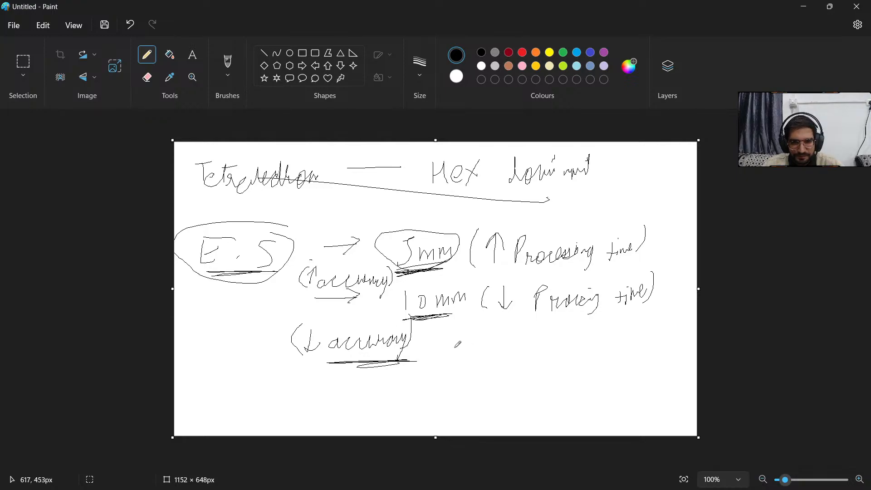
# Step: Write the relation "PT ∝ Accuracy / E.S" freehand in the empty area beside the lower accuracy note
pyautogui.moveTo(460, 366)
pyautogui.mouseDown()
pyautogui.moveTo(460, 381)
pyautogui.moveTo(463, 369)
pyautogui.moveTo(486, 362)
pyautogui.moveTo(479, 378)
pyautogui.mouseUp()
pyautogui.moveTo(517, 355)
pyautogui.mouseDown()
pyautogui.moveTo(499, 368)
pyautogui.moveTo(504, 358)
pyautogui.moveTo(526, 373)
pyautogui.moveTo(640, 345)
pyautogui.moveTo(634, 366)
pyautogui.mouseUp()
pyautogui.moveTo(548, 381); pyautogui.dragTo(646, 369)
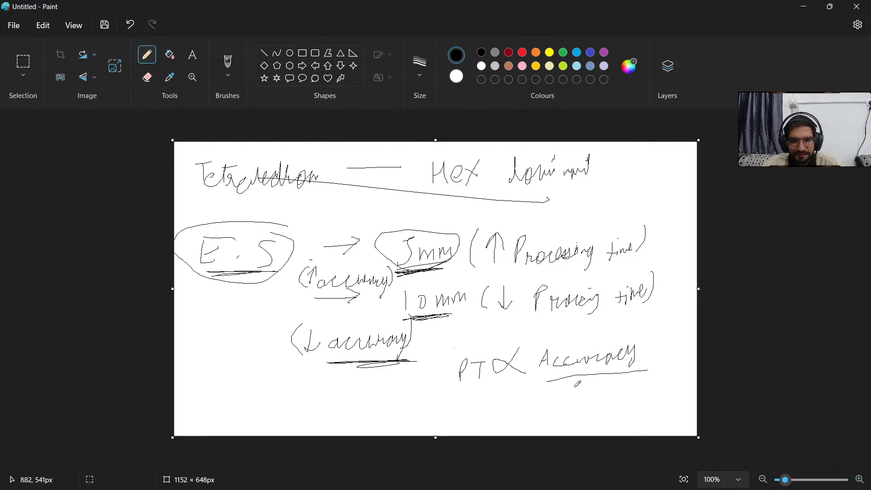
pyautogui.moveTo(575, 387); pyautogui.dragTo(604, 397)
# Step: Add a down arrow to E.S and up arrows to PT and Accuracy, and enclose the relation in a freehand box
pyautogui.moveTo(624, 380)
pyautogui.mouseDown()
pyautogui.moveTo(625, 396)
pyautogui.moveTo(635, 388)
pyautogui.mouseUp()
pyautogui.moveTo(448, 363)
pyautogui.mouseDown()
pyautogui.moveTo(448, 380)
pyautogui.moveTo(447, 362)
pyautogui.moveTo(453, 368)
pyautogui.mouseUp()
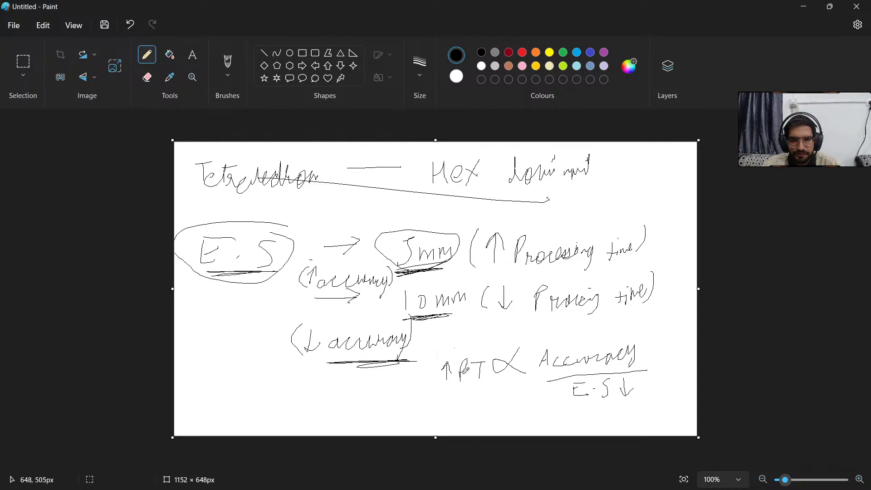
pyautogui.moveTo(648, 342)
pyautogui.mouseDown()
pyautogui.moveTo(647, 359)
pyautogui.moveTo(656, 349)
pyautogui.mouseUp()
pyautogui.moveTo(430, 350)
pyautogui.mouseDown()
pyautogui.moveTo(449, 394)
pyautogui.moveTo(649, 414)
pyautogui.moveTo(673, 328)
pyautogui.moveTo(427, 346)
pyautogui.mouseUp()
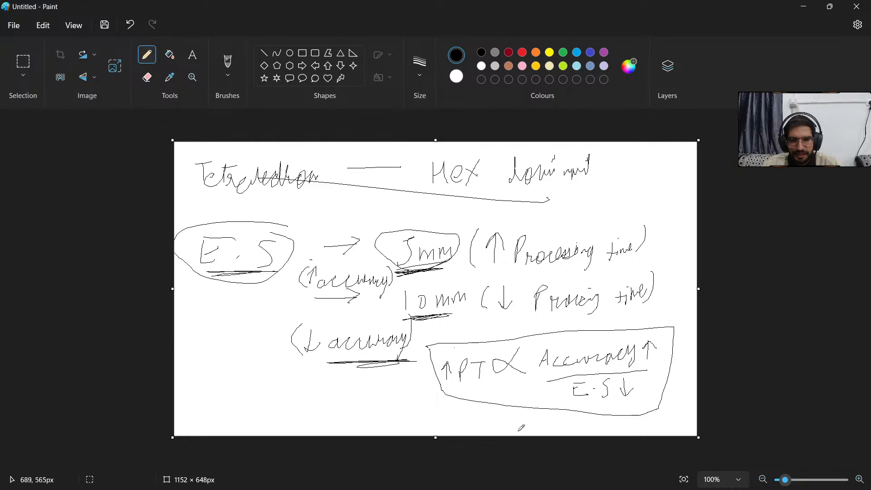
# Step: Switch to Ansys Mechanical to check the solution status and view the 2 mm mesh of the cube and cylinder from above
pyautogui.click(561, 483)
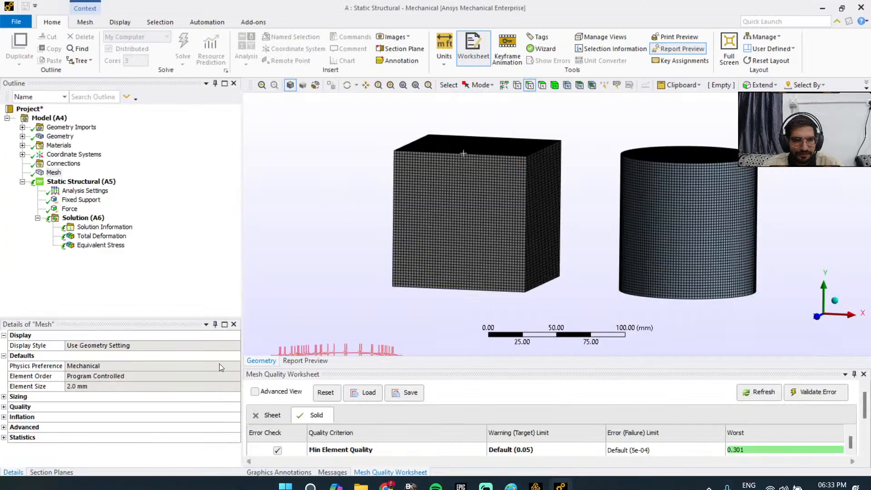
pyautogui.doubleClick(43, 483)
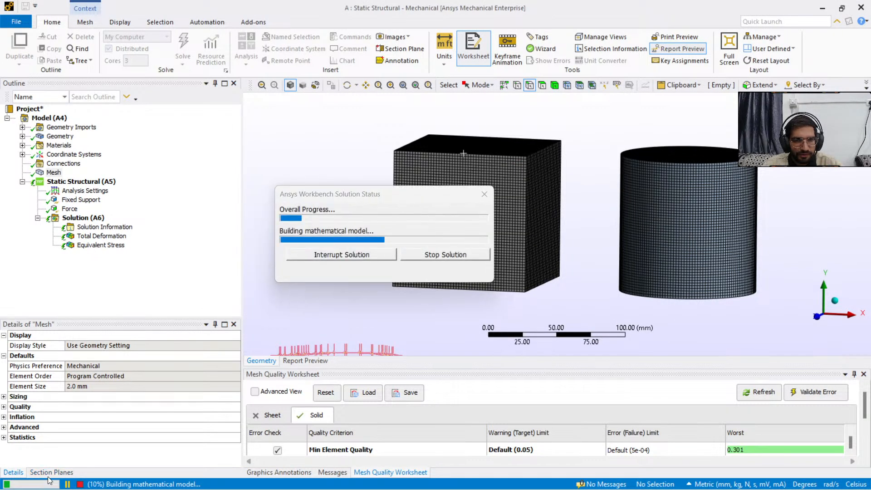
pyautogui.click(485, 196)
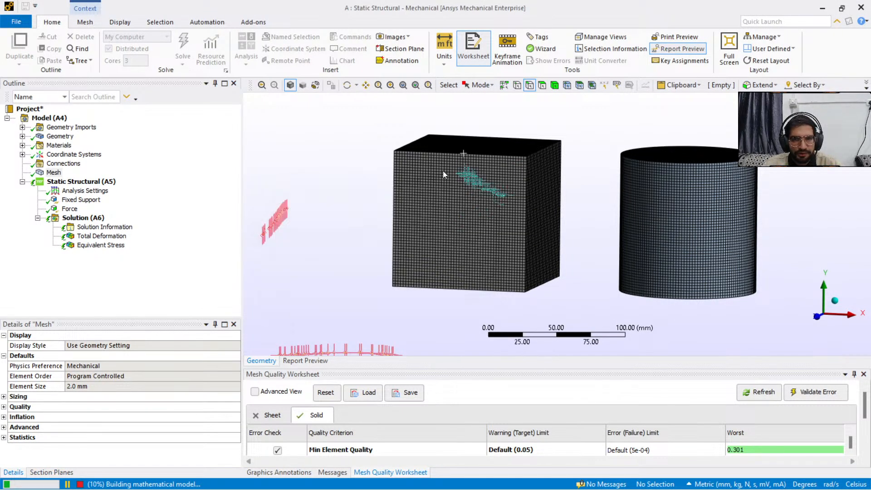
pyautogui.scroll(5, 443, 169)
pyautogui.moveTo(487, 253); pyautogui.dragTo(572, 235, button='middle')
pyautogui.scroll(-1, 576, 249)
pyautogui.scroll(-1, 571, 236)
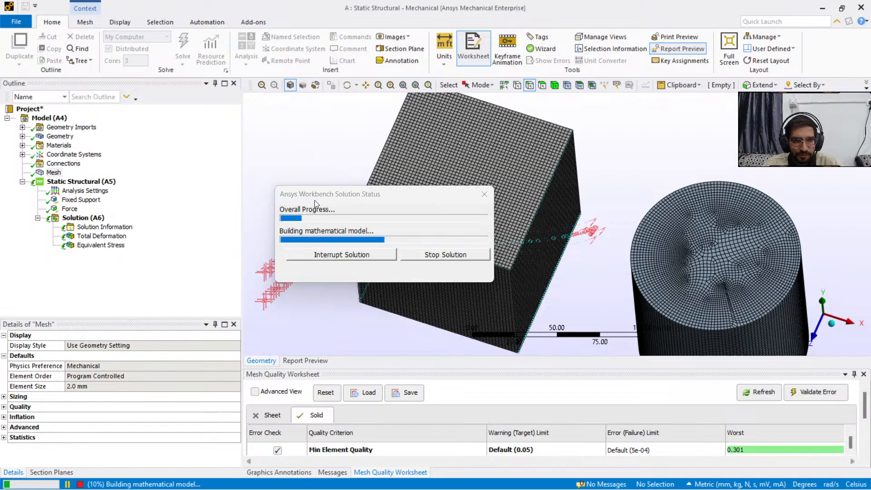
pyautogui.moveTo(316, 200); pyautogui.dragTo(317, 179)
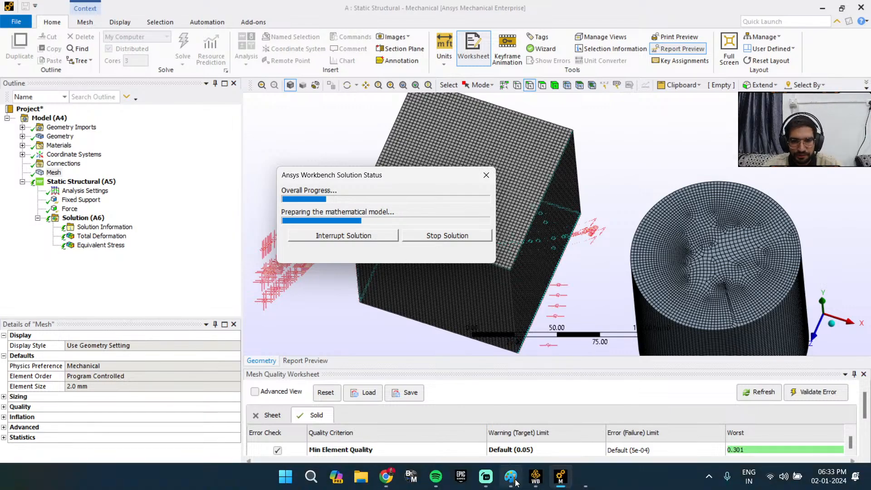
# Step: Switch to Paint and shrink the canvas from its upper edge to 1152 × 508 px, cutting off the Tetrahedron and Hex dominant heading
pyautogui.click(511, 476)
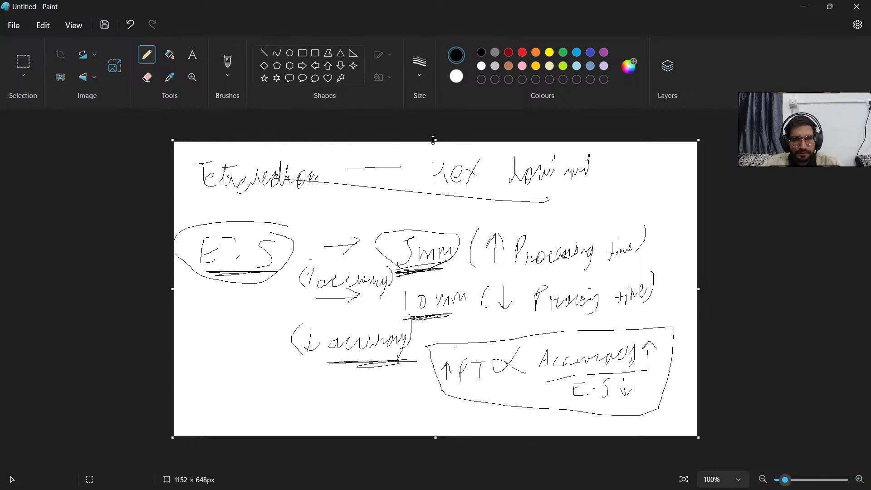
pyautogui.hotkey('ctrl', 'a')
pyautogui.moveTo(435, 140); pyautogui.dragTo(426, 205)
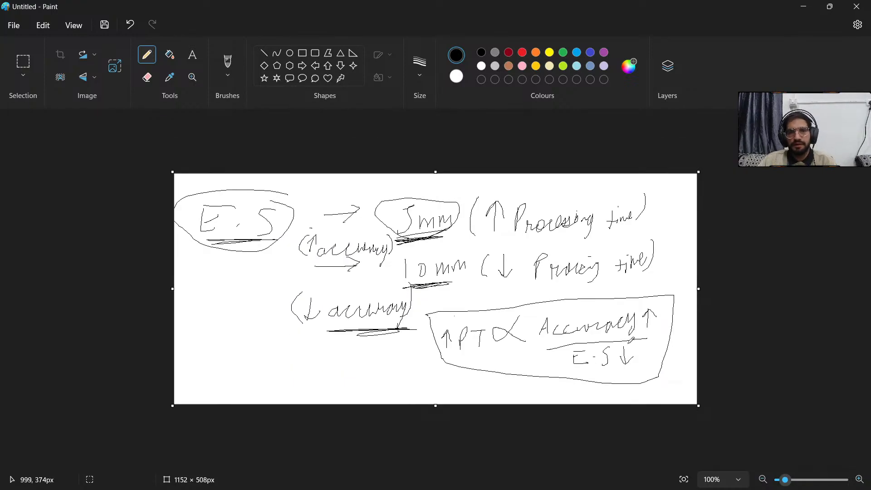
# Step: Add dots after the letters of the P.T. label in the boxed relation and set the drawing colour to red
pyautogui.moveTo(475, 332); pyautogui.dragTo(473, 341)
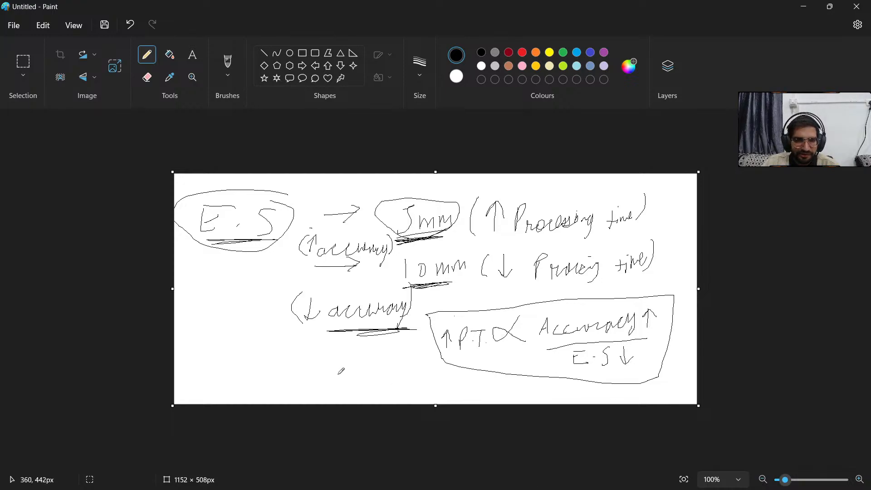
pyautogui.click(522, 53)
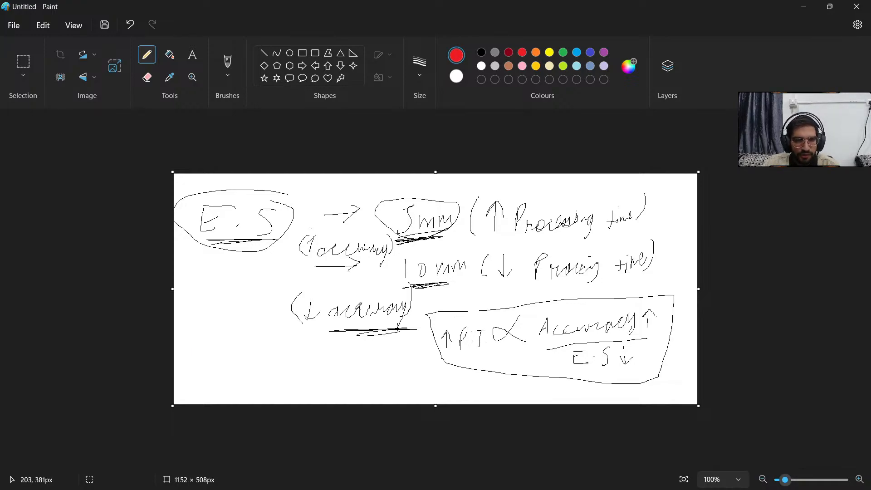
# Step: Return to Ansys Mechanical to monitor the solver's progress and inspect the 2 mm mesh on the sides of both bodies
pyautogui.click(804, 6)
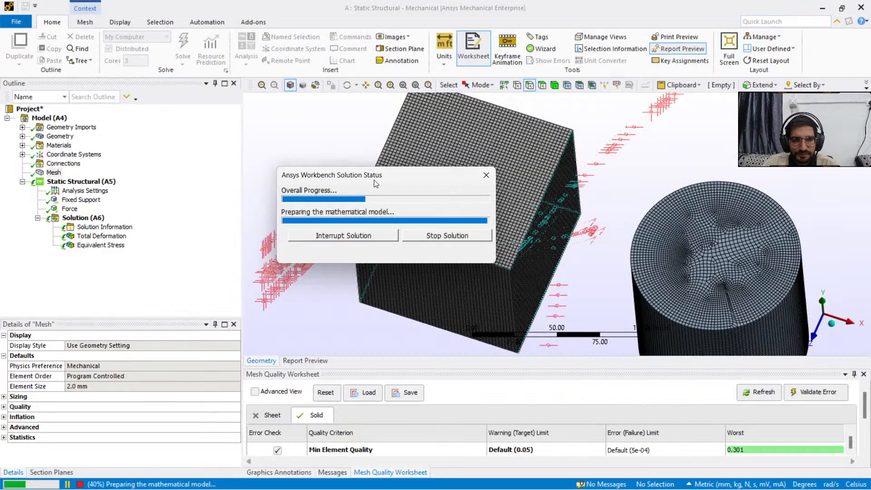
pyautogui.moveTo(382, 180); pyautogui.dragTo(440, 177)
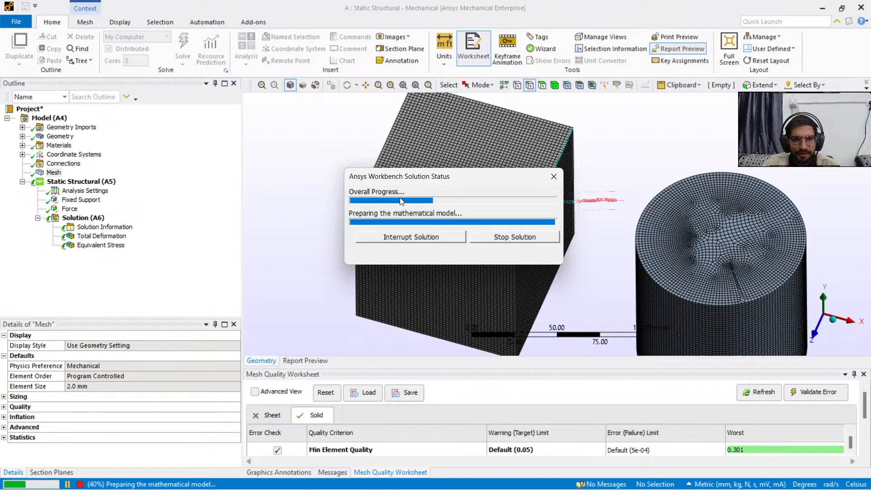
pyautogui.moveTo(451, 179); pyautogui.dragTo(417, 179)
pyautogui.moveTo(583, 223)
pyautogui.mouseDown(button='middle')
pyautogui.moveTo(583, 172)
pyautogui.moveTo(584, 223)
pyautogui.mouseUp(button='middle')
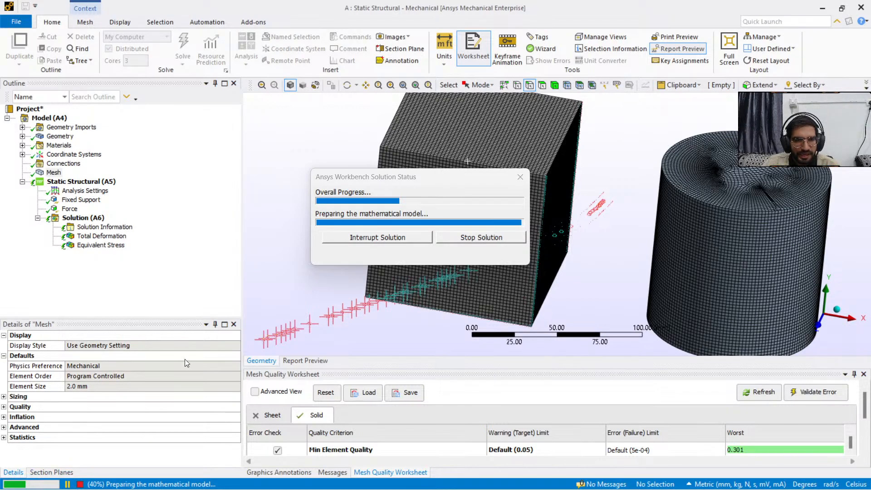
pyautogui.moveTo(354, 181); pyautogui.dragTo(324, 185)
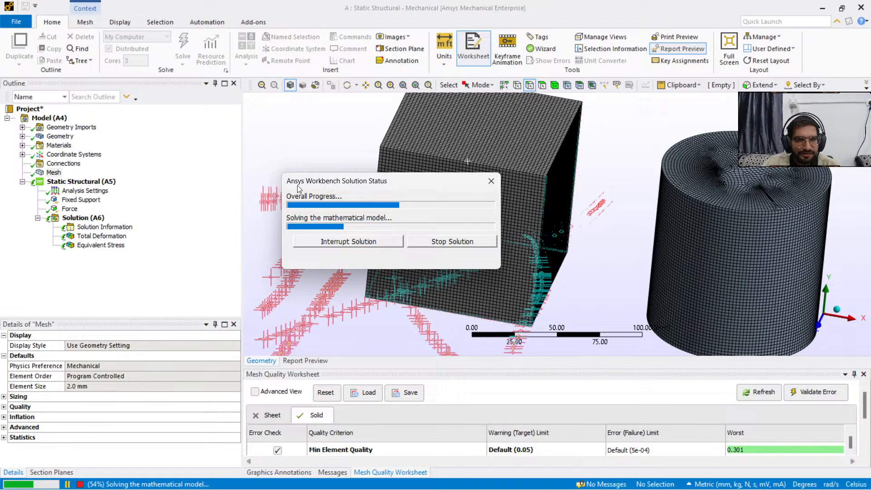
pyautogui.moveTo(311, 184); pyautogui.dragTo(306, 184)
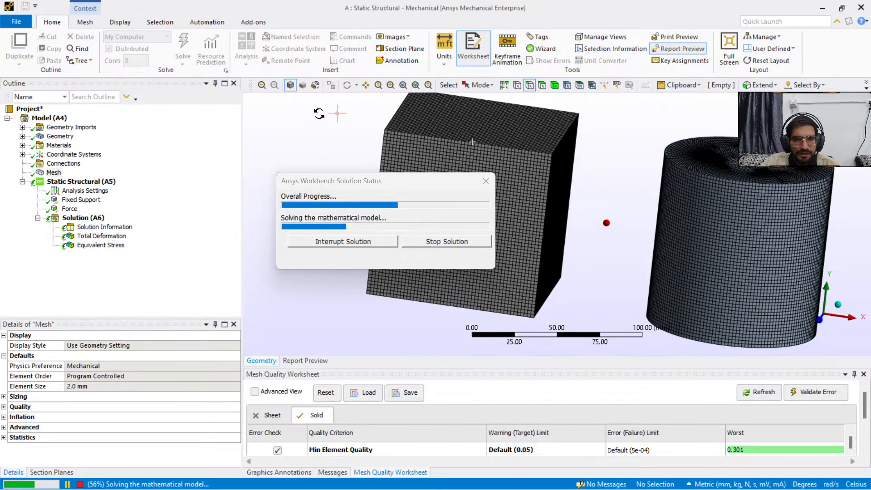
pyautogui.moveTo(341, 146)
pyautogui.mouseDown(button='middle')
pyautogui.moveTo(327, 137)
pyautogui.moveTo(342, 123)
pyautogui.moveTo(346, 137)
pyautogui.mouseUp(button='middle')
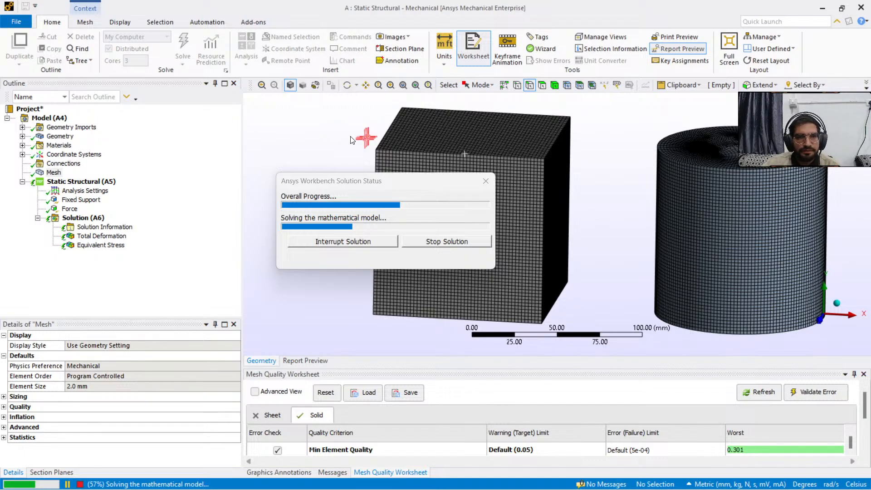
# Step: Switch to Paint to review the boxed P.T. relation, and return to Ansys Mechanical to check the solver's progress
pyautogui.moveTo(517, 479)
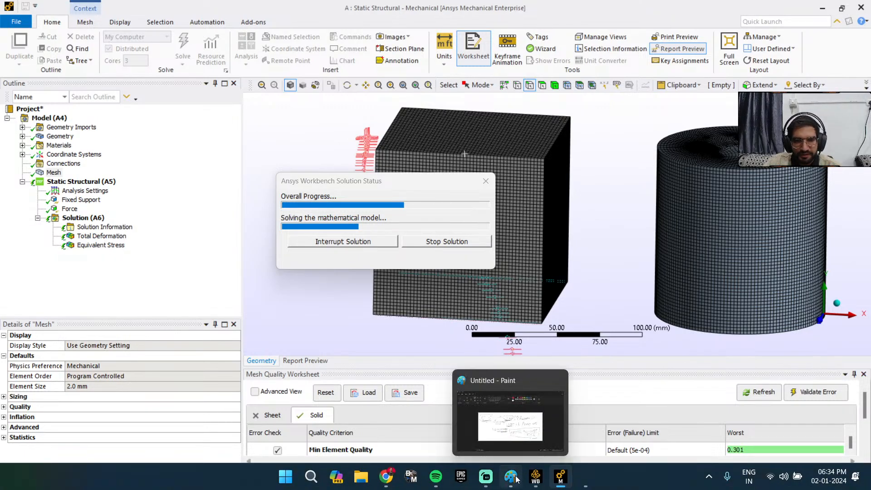
pyautogui.click(511, 422)
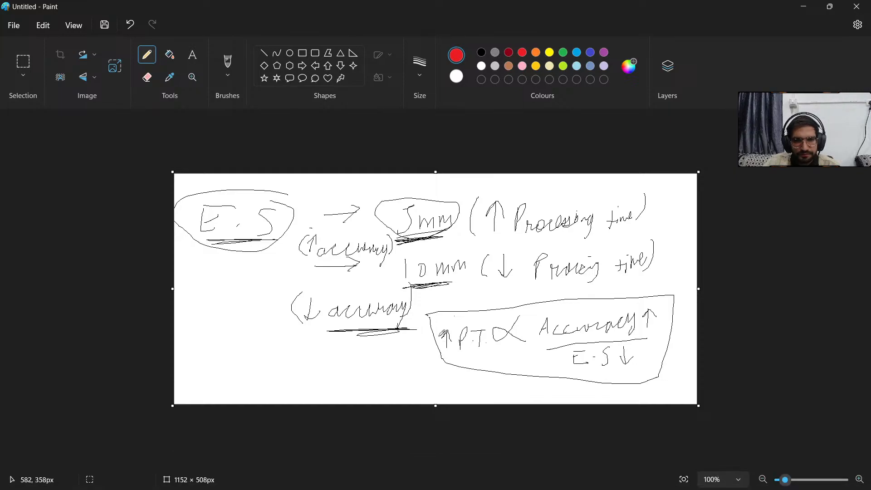
pyautogui.click(561, 483)
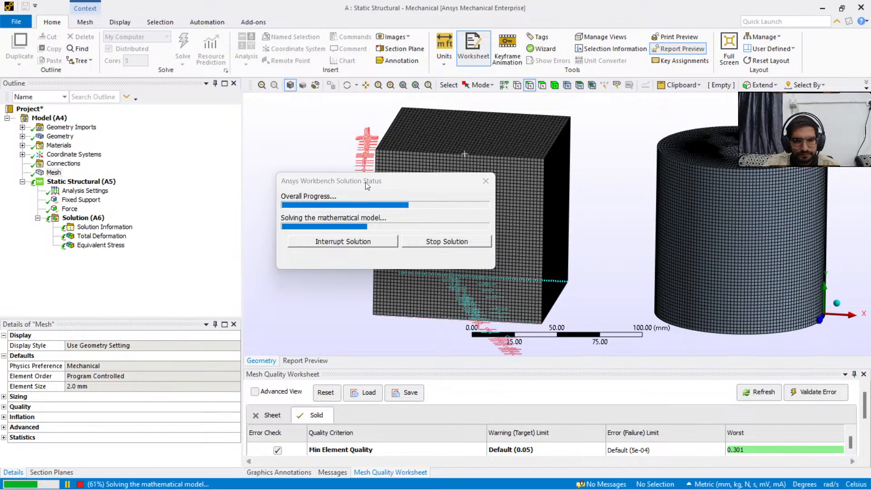
pyautogui.moveTo(367, 186)
pyautogui.mouseDown()
pyautogui.moveTo(293, 185)
pyautogui.moveTo(376, 181)
pyautogui.mouseUp()
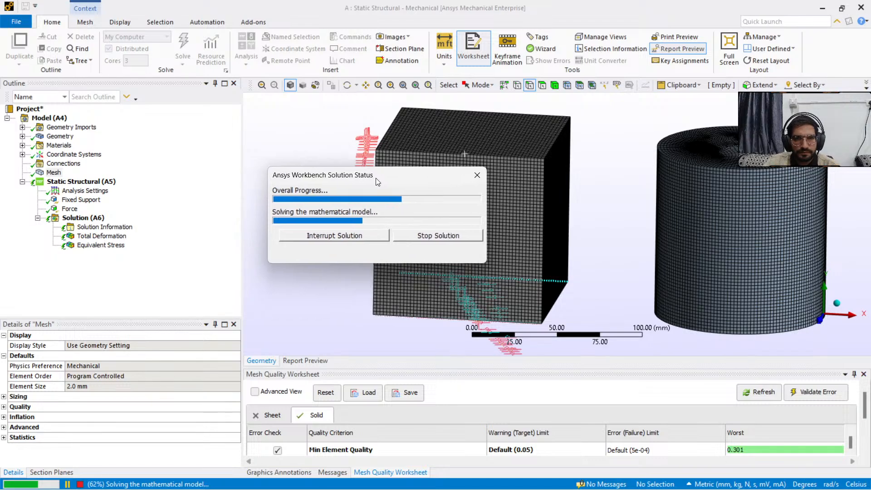